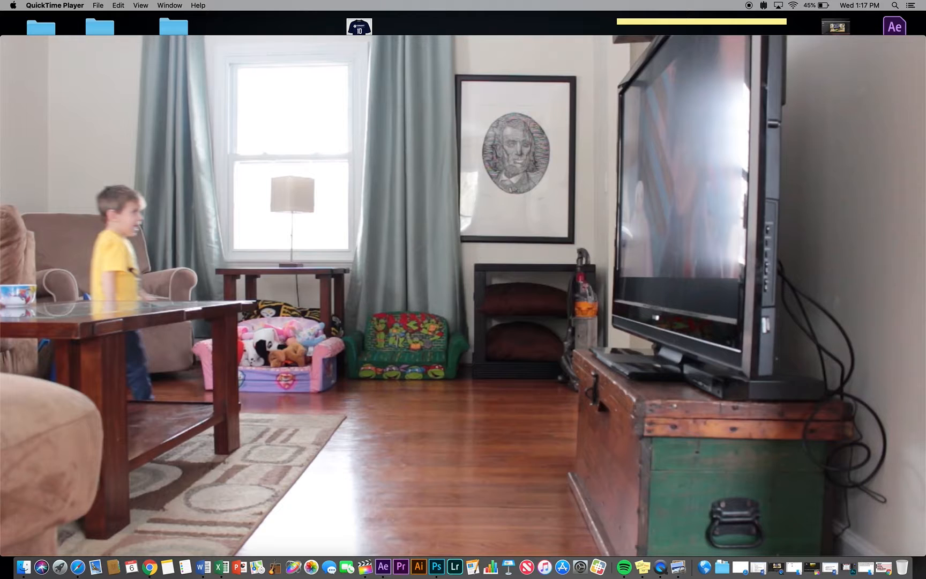
Review how the walking boy reveals the title text in the finished example video, and close the video
scroll(463, 296, "right", 5)
scroll(463, 296, "left", 5)
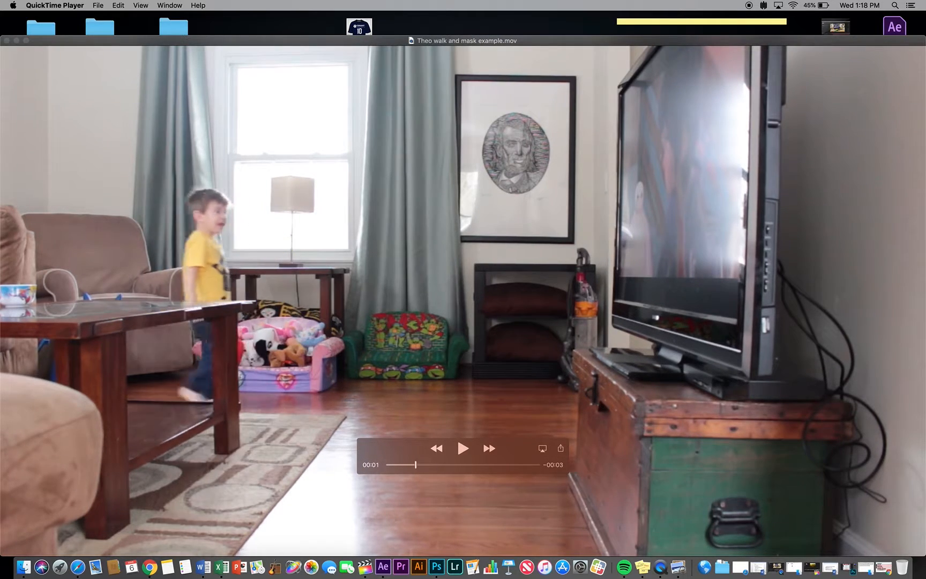
scroll(462, 295, "right", 10)
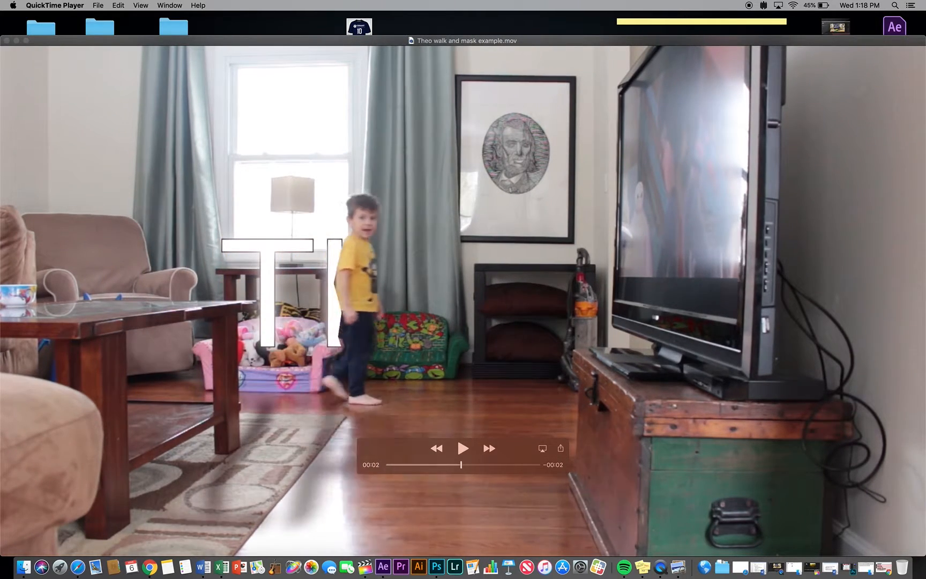
scroll(463, 296, "right", 5)
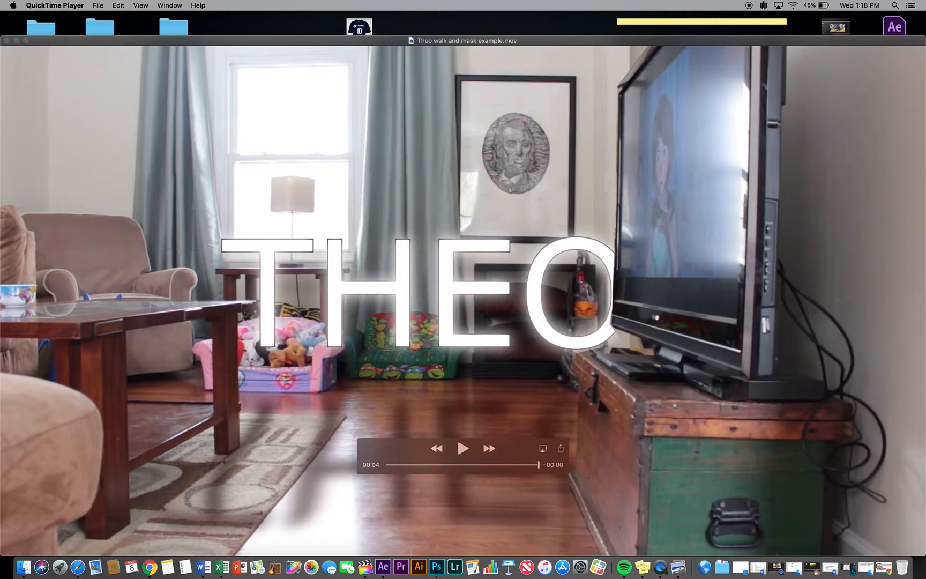
scroll(463, 296, "left", 10)
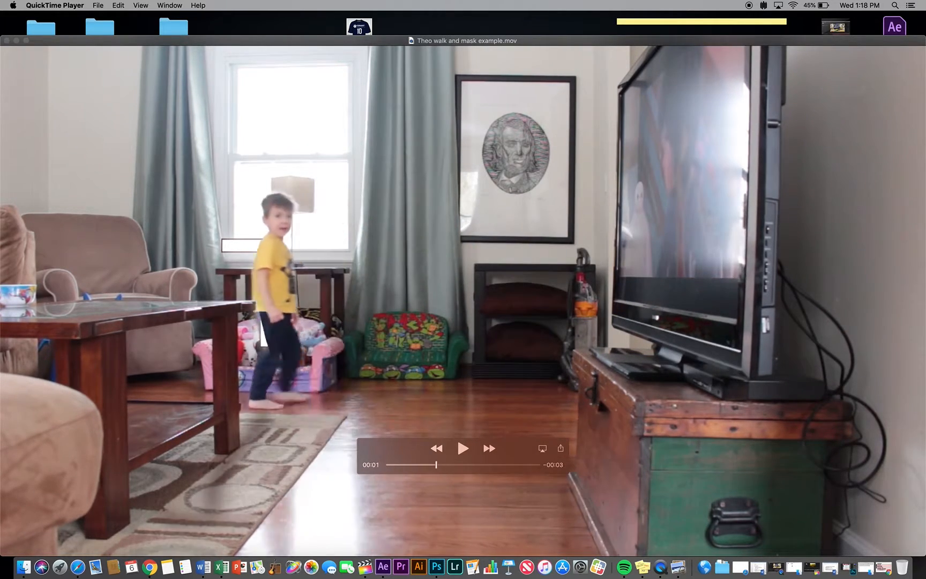
scroll(463, 296, "right", 8)
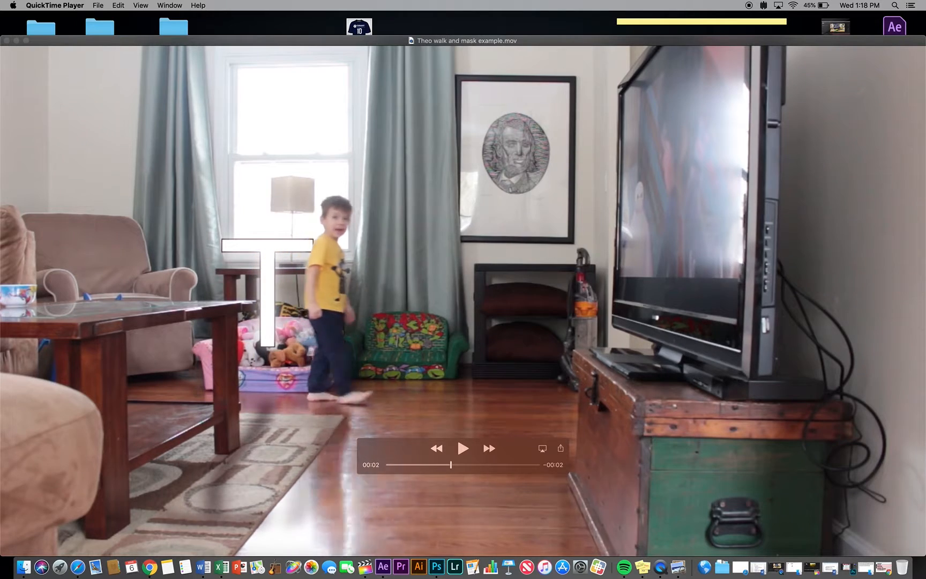
scroll(462, 296, "right", 3)
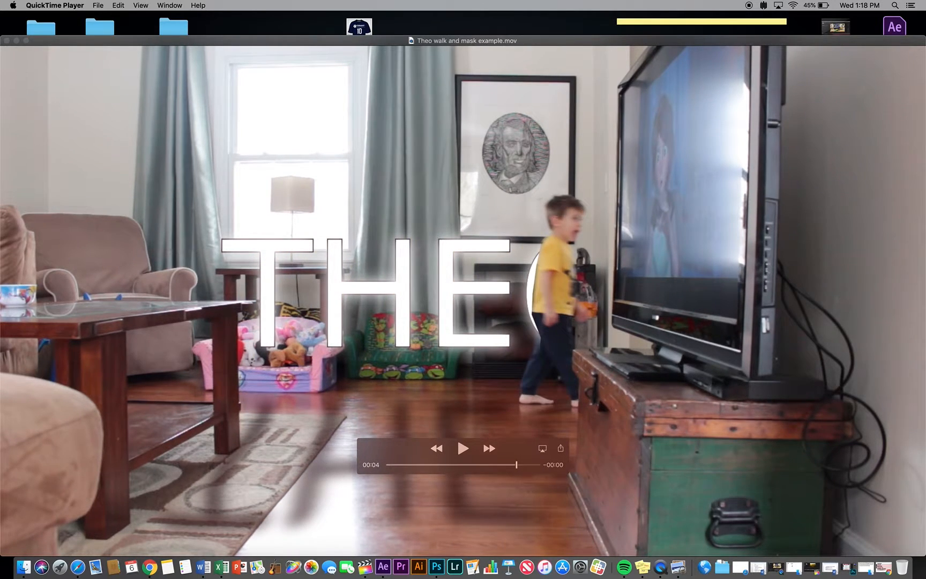
scroll(463, 296, "right", 2)
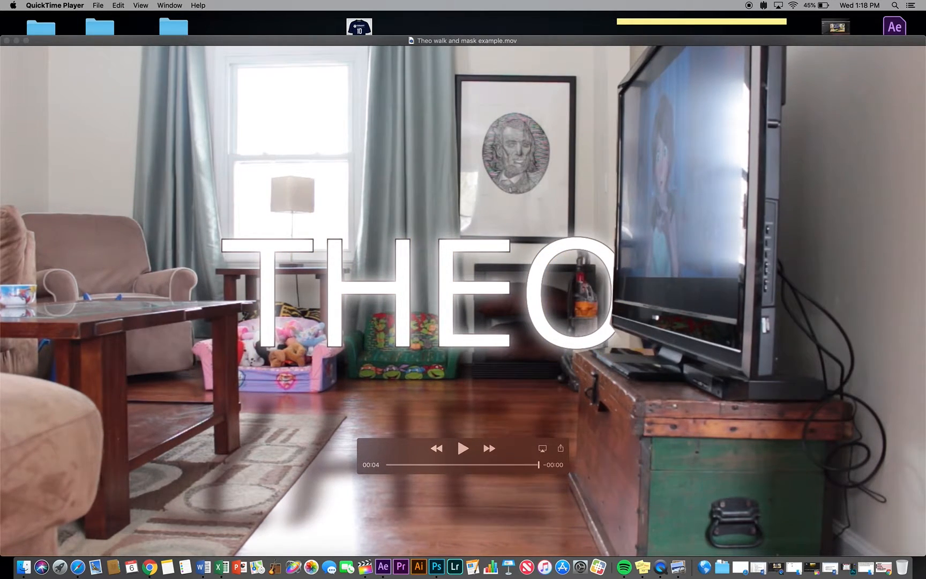
scroll(463, 296, "left", 10)
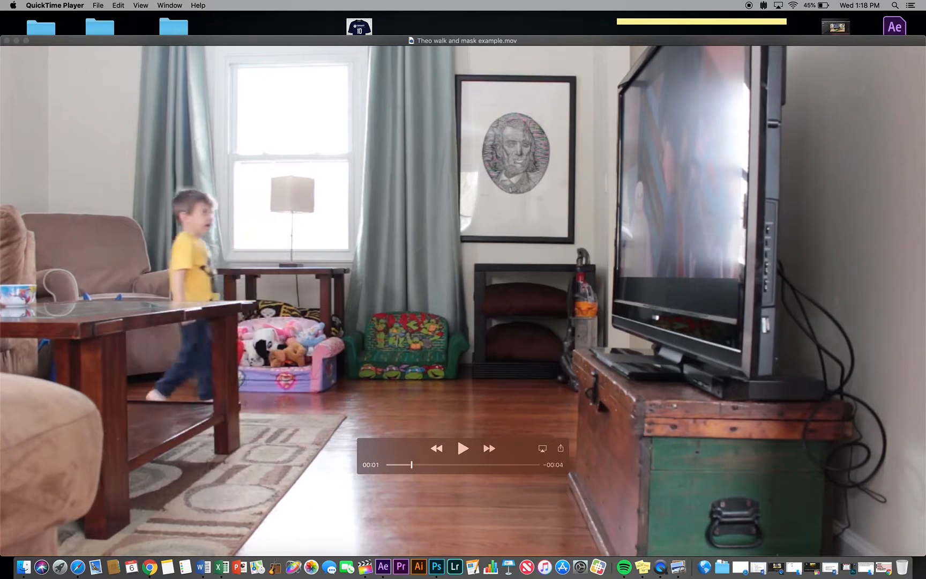
scroll(463, 295, "right", 10)
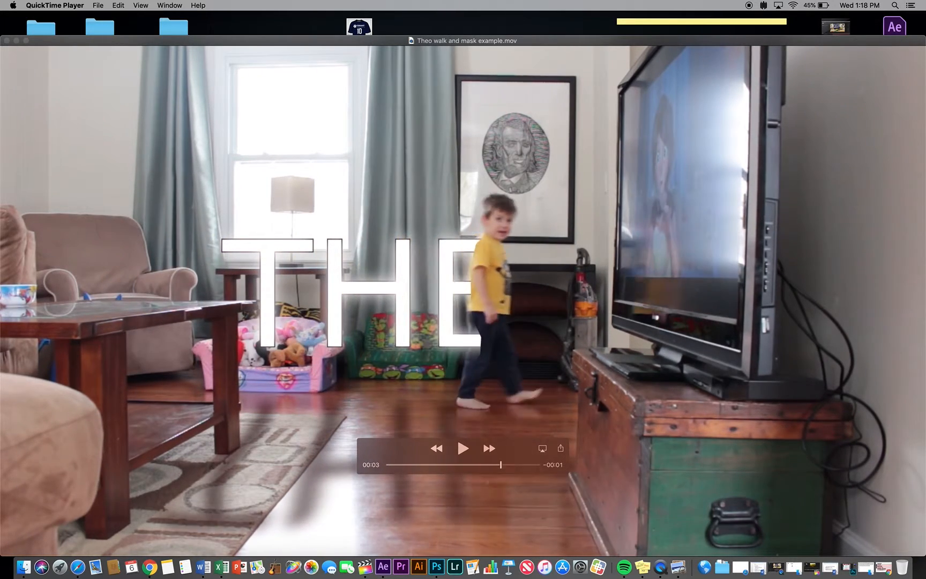
mouse_move(528, 465)
left_mouse_down()
mouse_move(538, 464)
mouse_move(386, 464)
mouse_move(538, 465)
left_mouse_up()
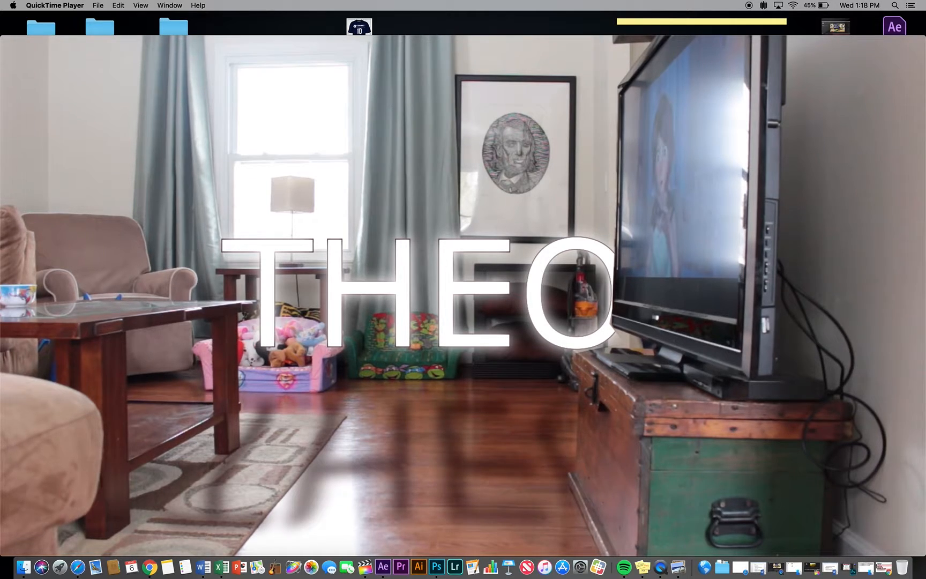
mouse_move(537, 464)
left_mouse_down()
mouse_move(385, 465)
mouse_move(520, 465)
left_mouse_up()
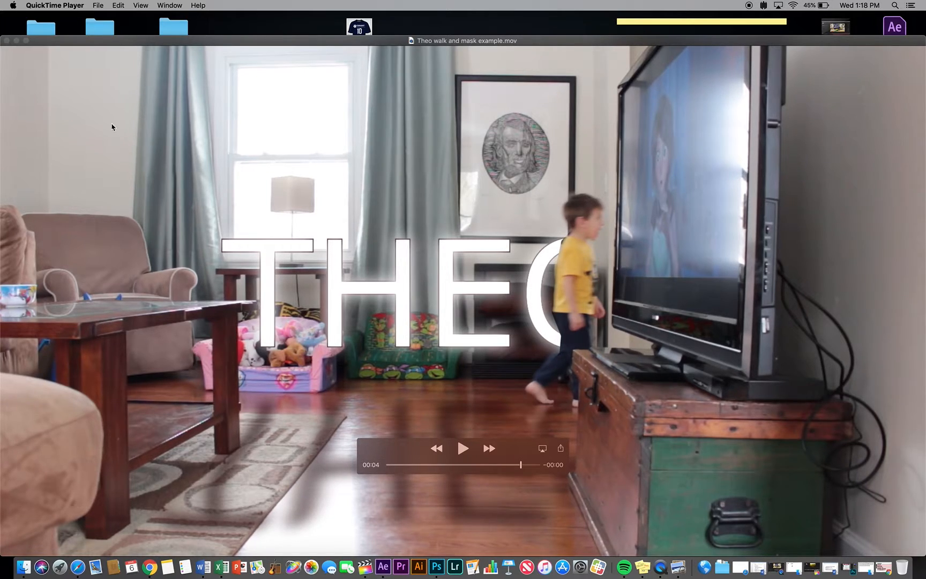
left_click(7, 41)
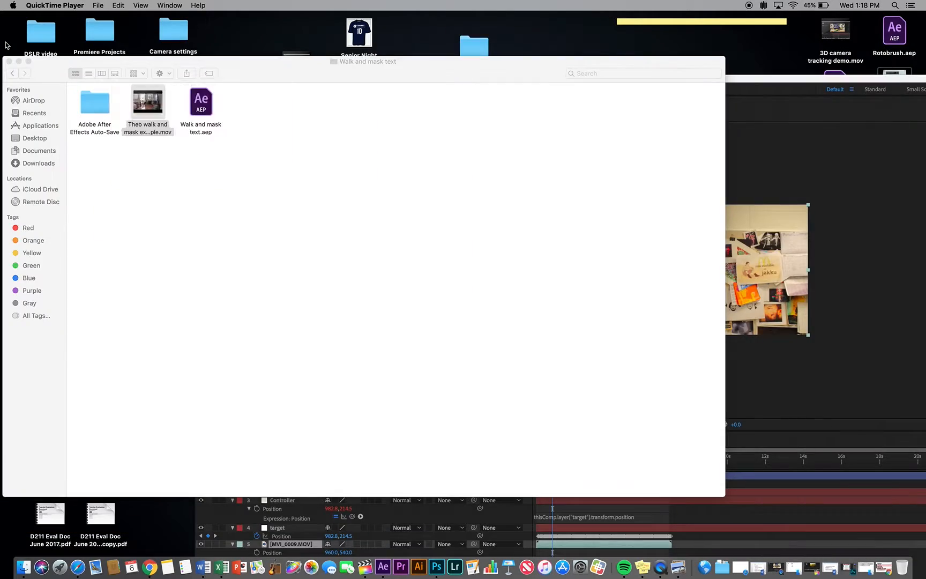
Switch to After Effects and preview the existing Comp 1 text reveal from the start to 0;00;04;27
double_click(740, 82)
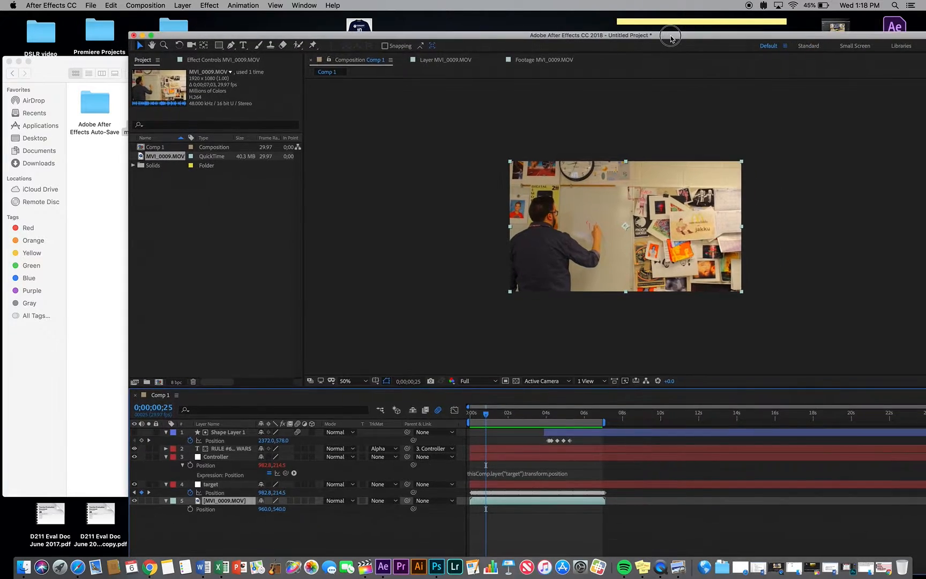
key("comma")
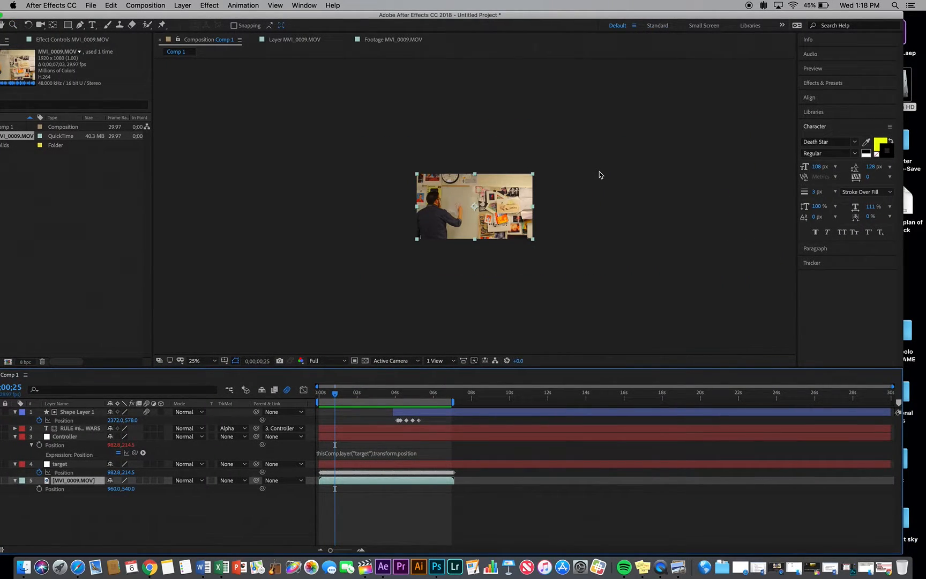
key("period")
key("period")
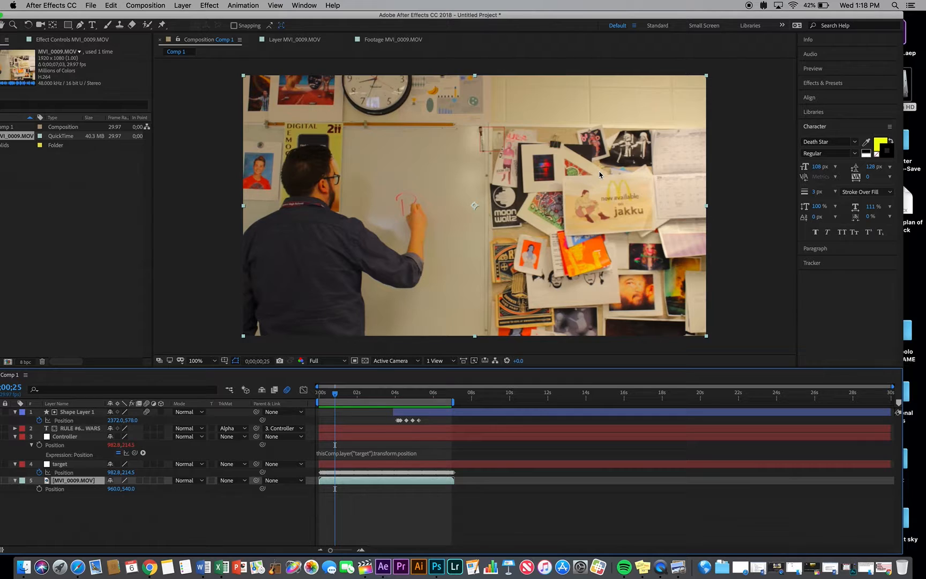
left_click(319, 394)
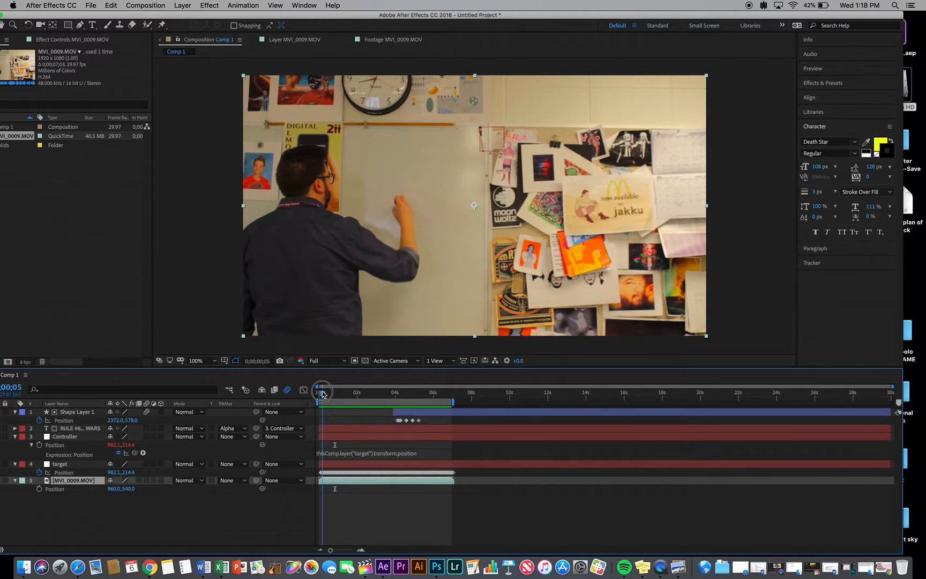
left_click_drag(318, 395, 413, 398)
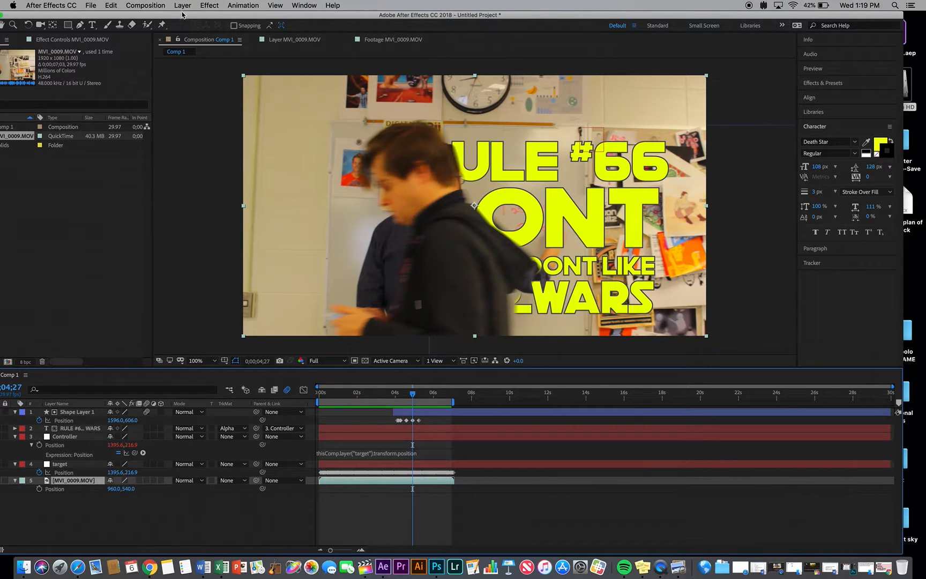
Create a new composition with the HDTV 1080 29.97 preset and add the MVI_0009.MOV footage to it
left_click_drag(183, 13, 205, 14)
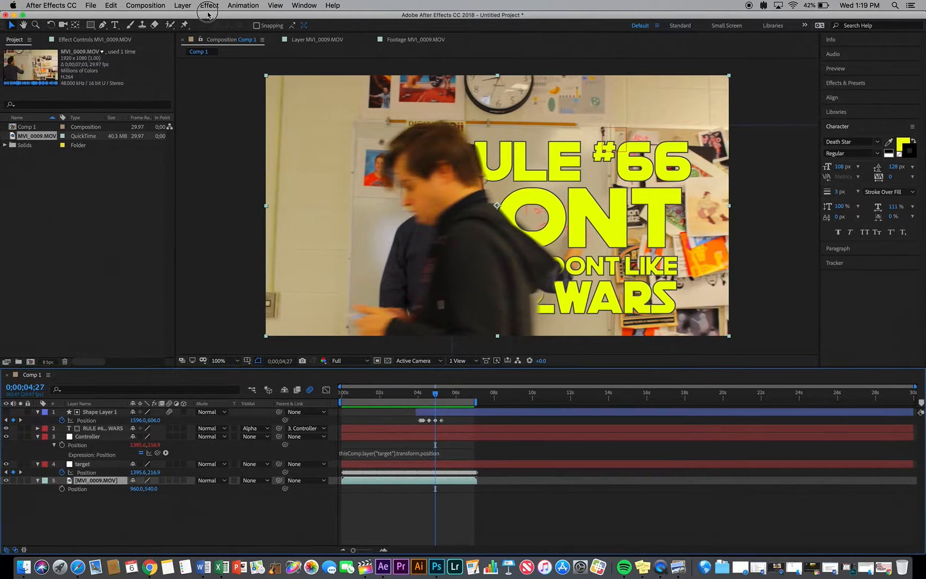
right_click(87, 191)
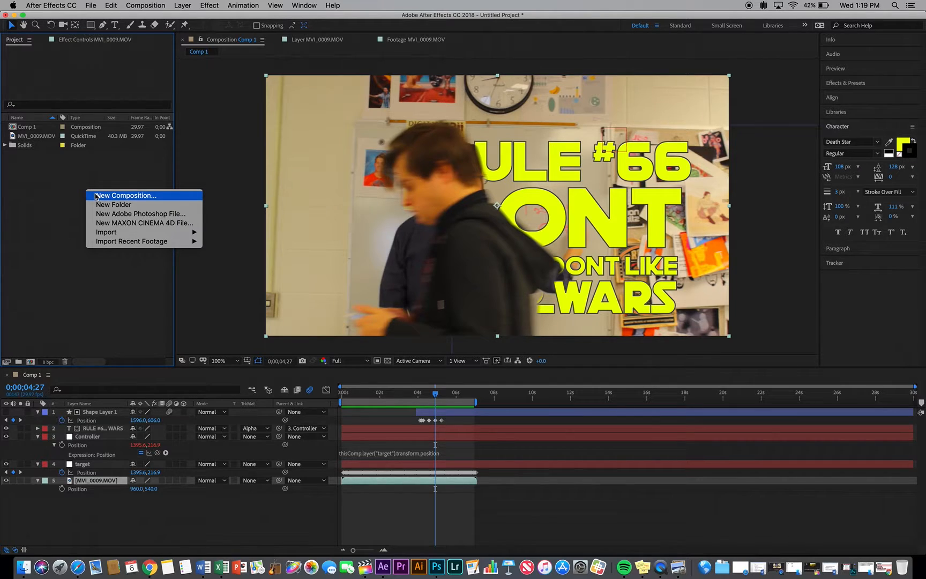
left_click(96, 196)
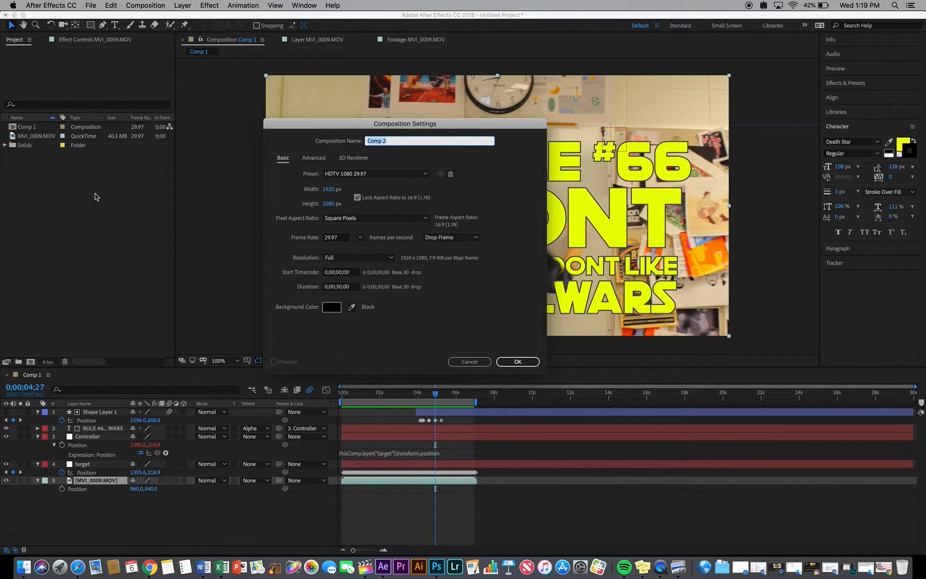
key("Return")
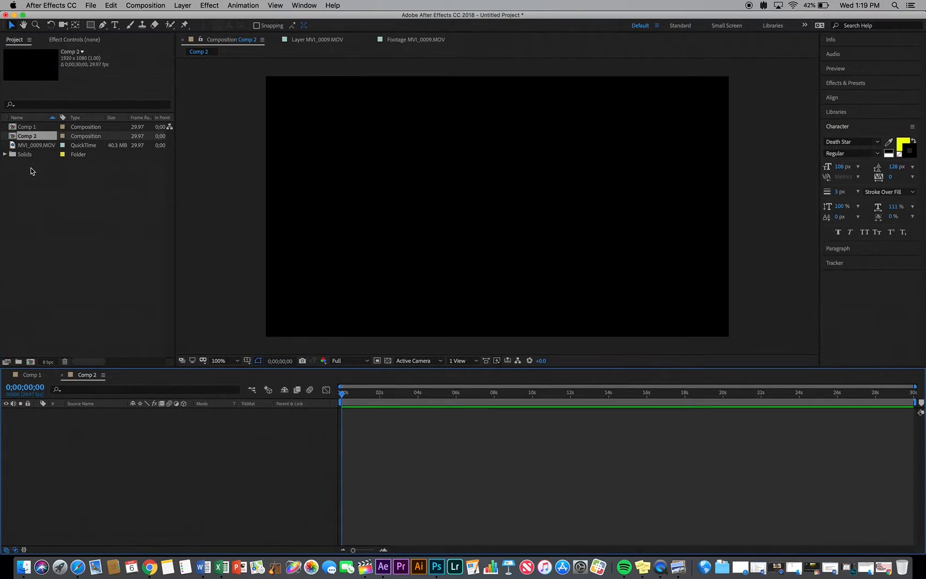
left_click(29, 142)
left_click_drag(27, 148, 163, 439)
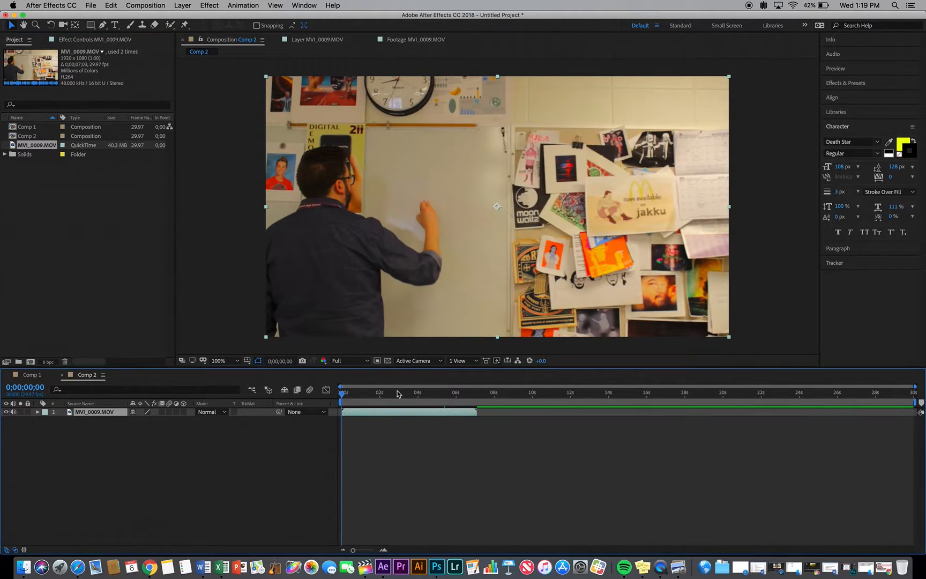
Open the MVI_0009.MOV layer for viewing at 0;00;03;27 and set up a Track Motion tracker on it
left_click_drag(347, 395, 418, 403)
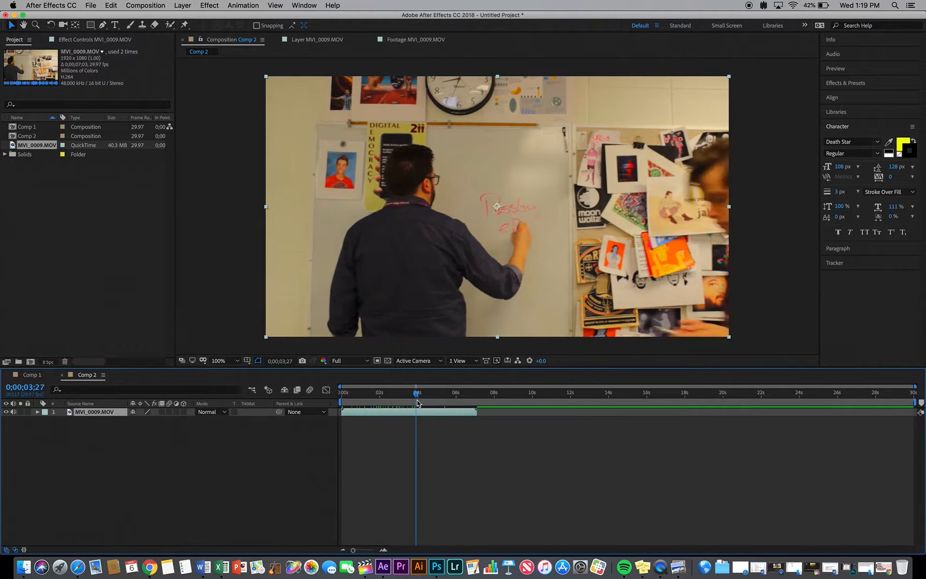
double_click(373, 416)
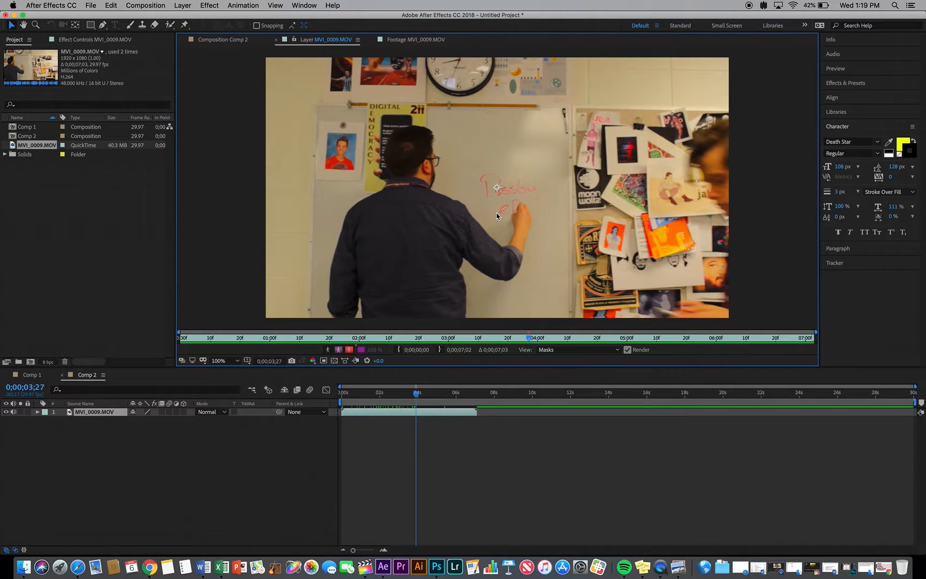
left_click(839, 263)
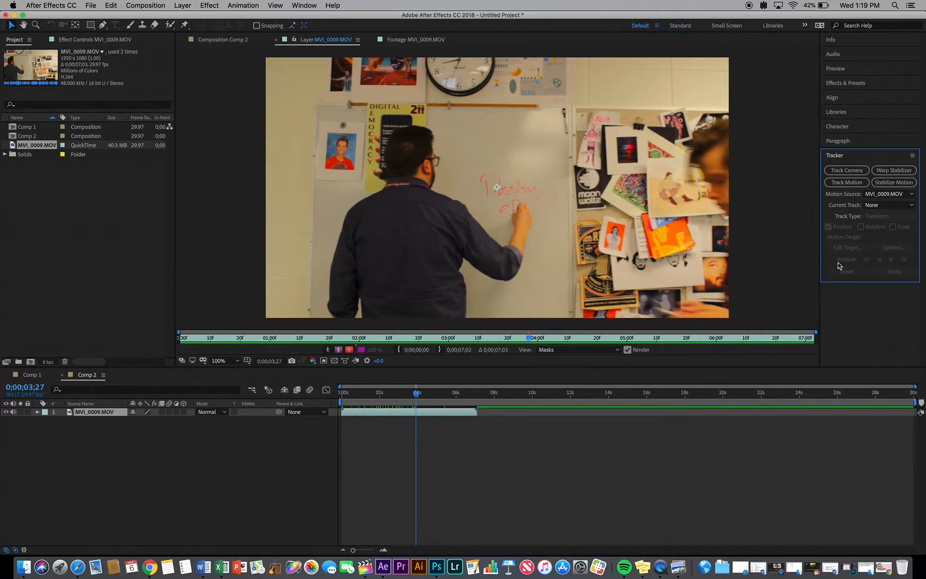
left_click(840, 183)
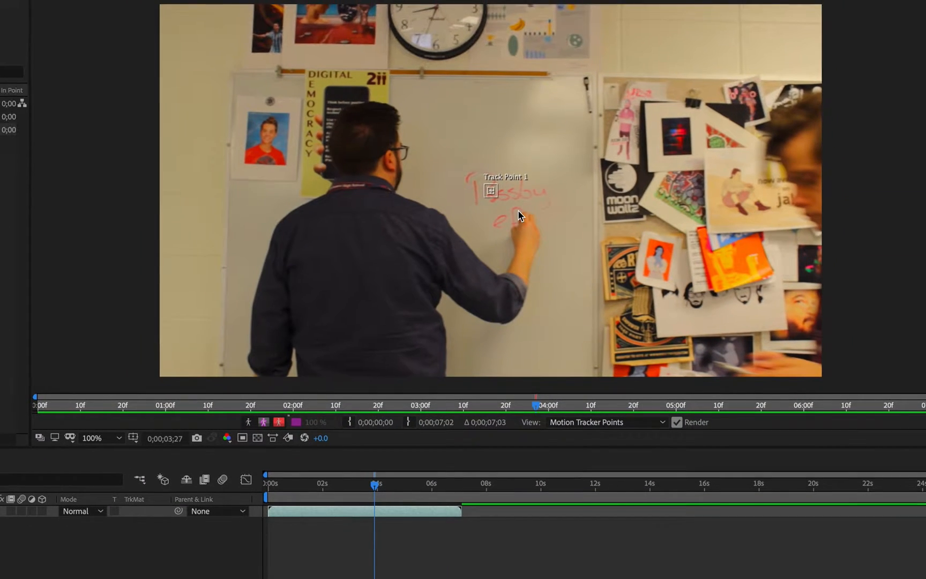
Enlarge the feature and search regions of Track Point 1 and place it on the dark marker near the whiteboard's upper-right corner
left_click(496, 189)
mouse_move(499, 183)
left_mouse_down()
mouse_move(516, 171)
mouse_move(502, 183)
left_mouse_up()
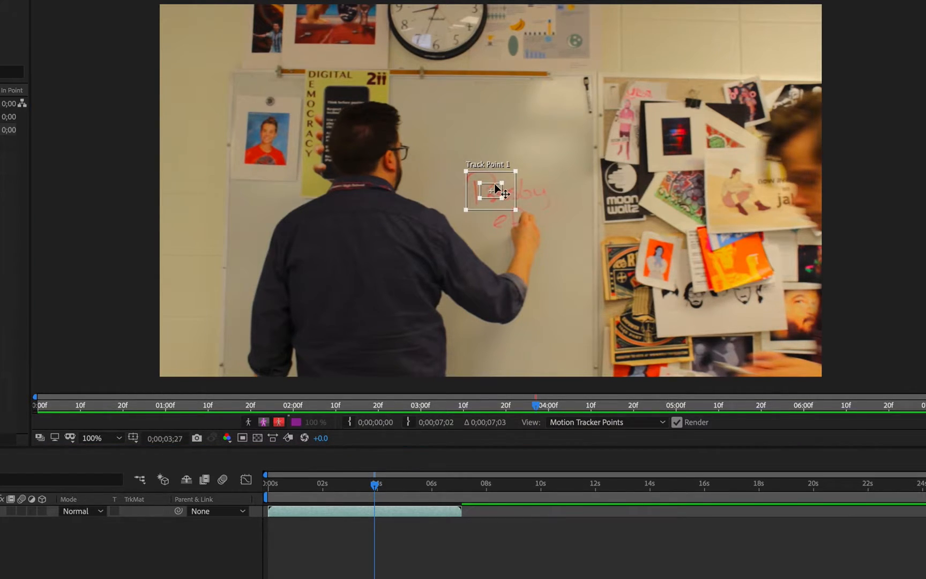
left_click_drag(496, 189, 591, 75)
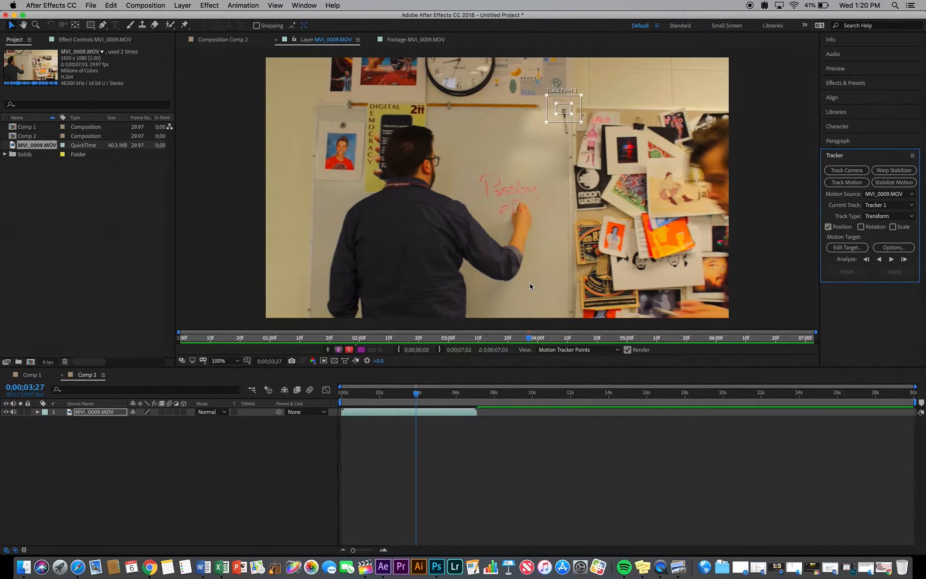
Add a null object to Comp 2 and rename it Target
right_click(122, 439)
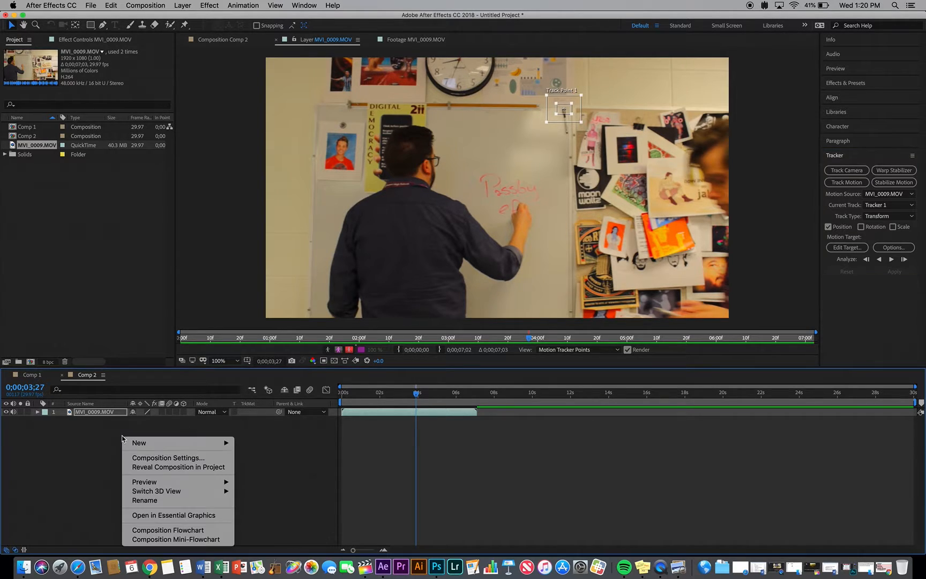
mouse_move(141, 445)
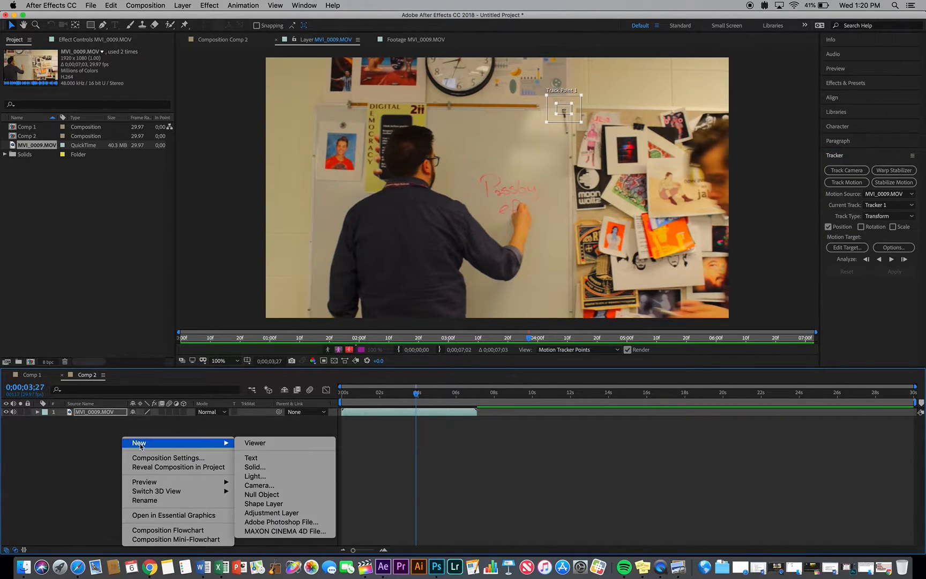
left_click(263, 494)
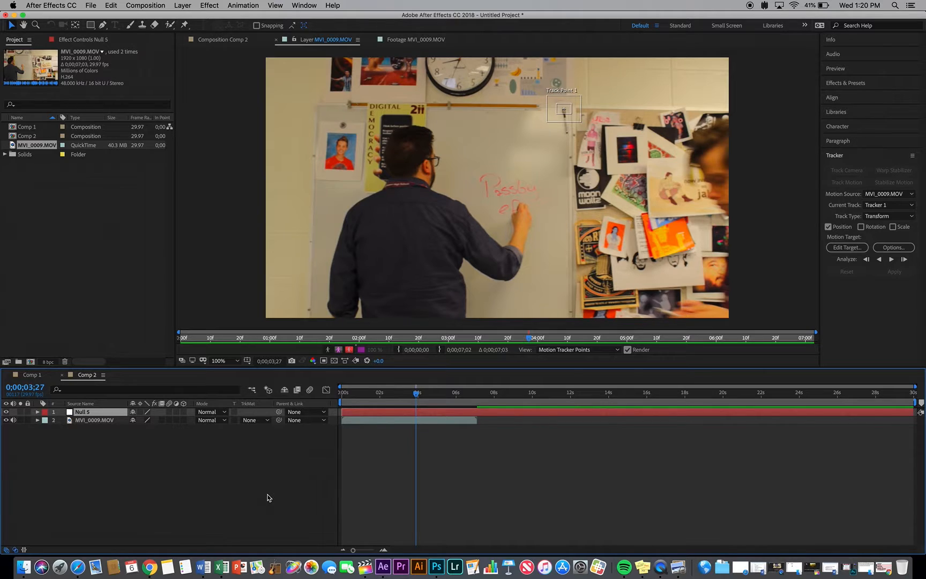
key("Return")
type("Target")
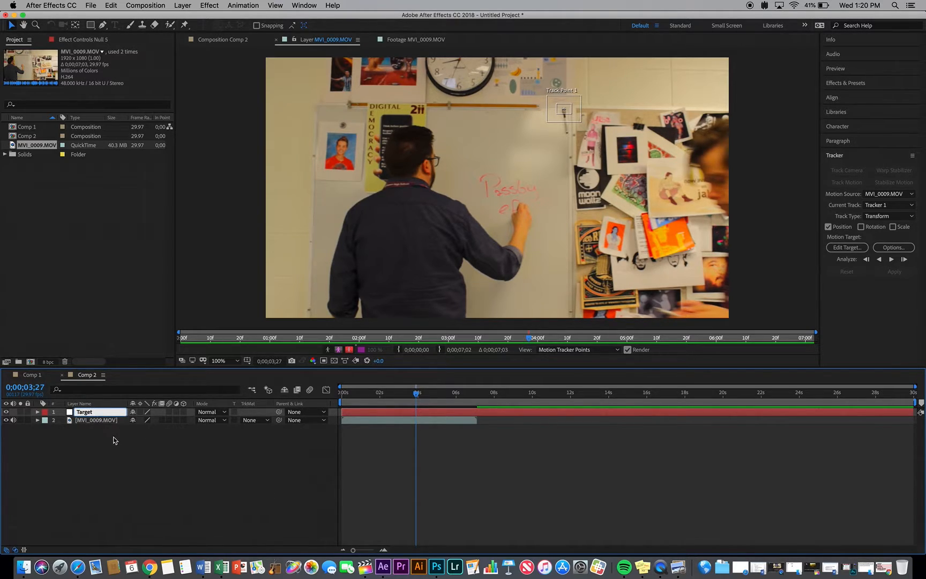
left_click(117, 442)
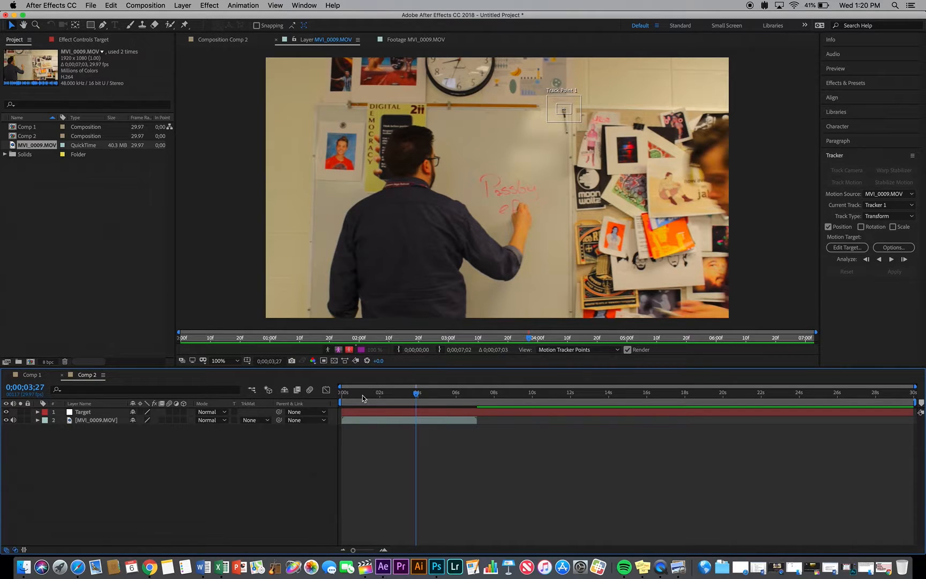
Go to the first frame of the clip and reposition Track Point 1 onto the dark marker near the whiteboard's upper-right corner
left_click_drag(362, 395, 338, 395)
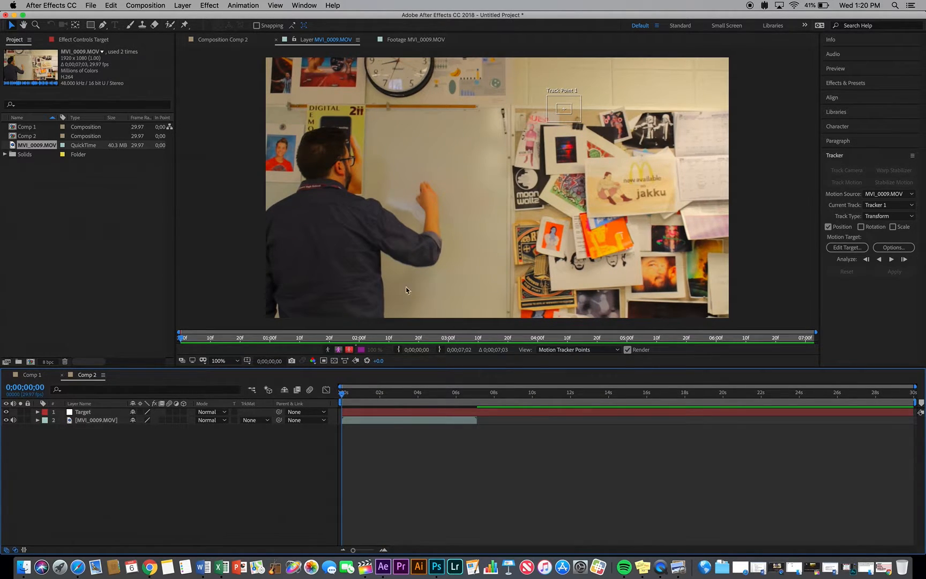
left_click_drag(568, 108, 507, 110)
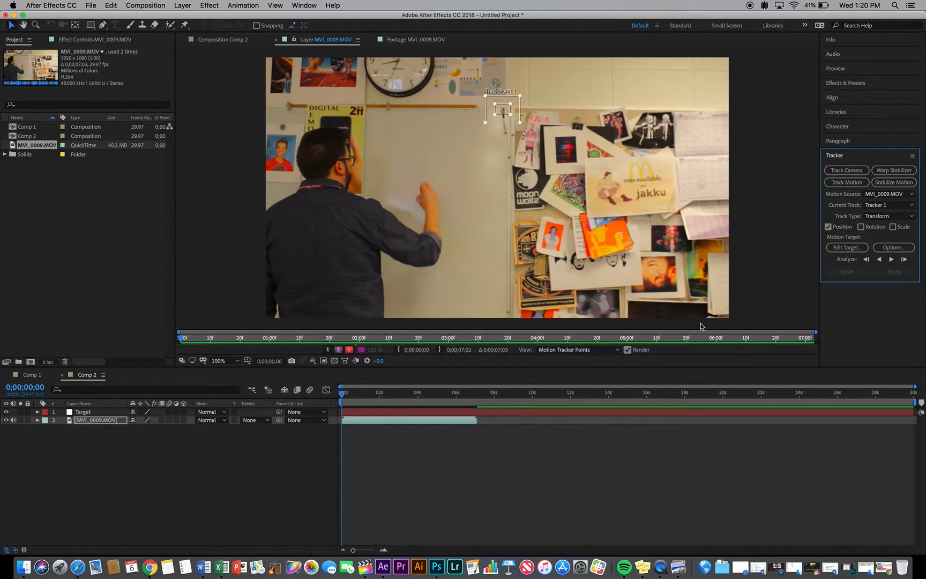
Set the Target null as the tracker's motion target and analyze the clip's motion forward to its end
left_click(844, 247)
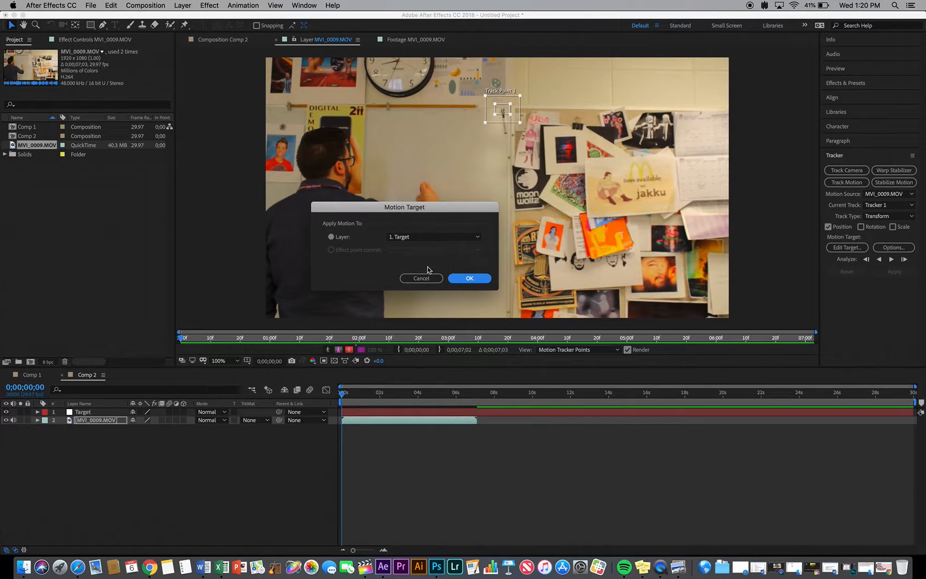
left_click(470, 278)
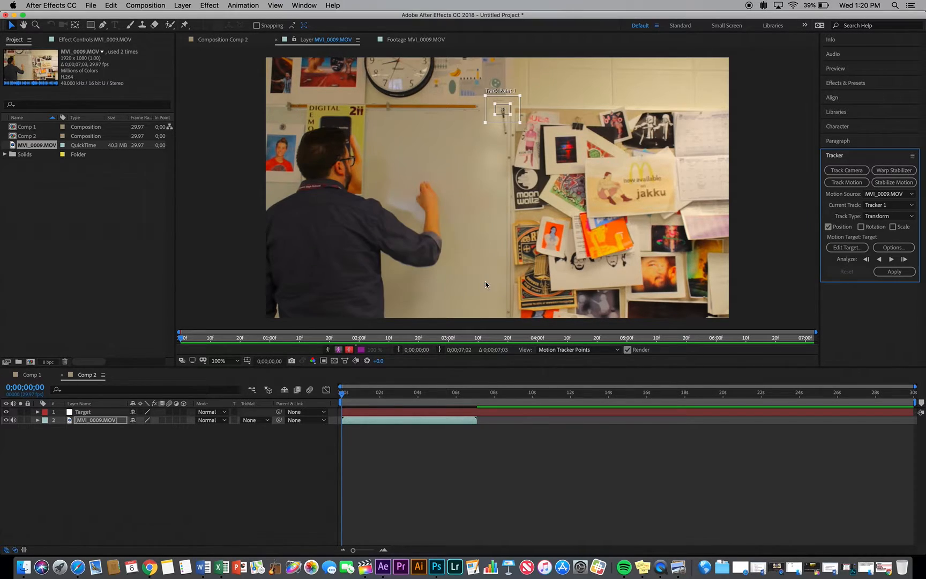
left_click(891, 259)
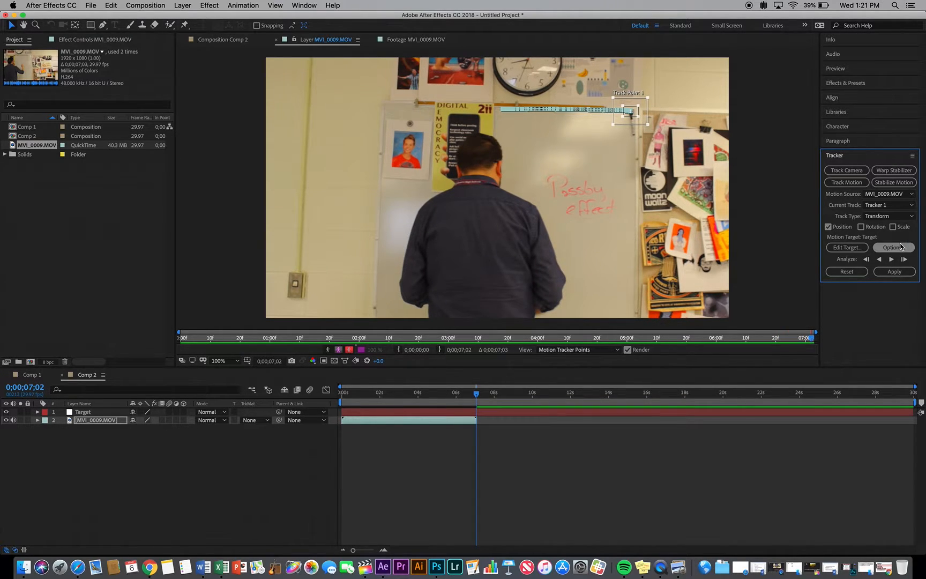
Look over the motion tracker's channel, adapt-feature and confidence-threshold options
left_click(893, 247)
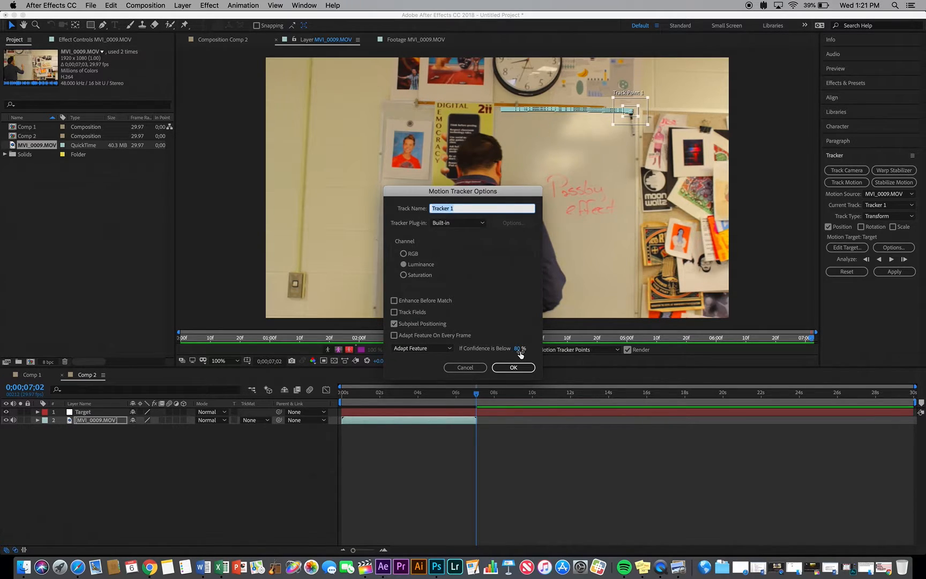
left_click(467, 368)
left_click(465, 367)
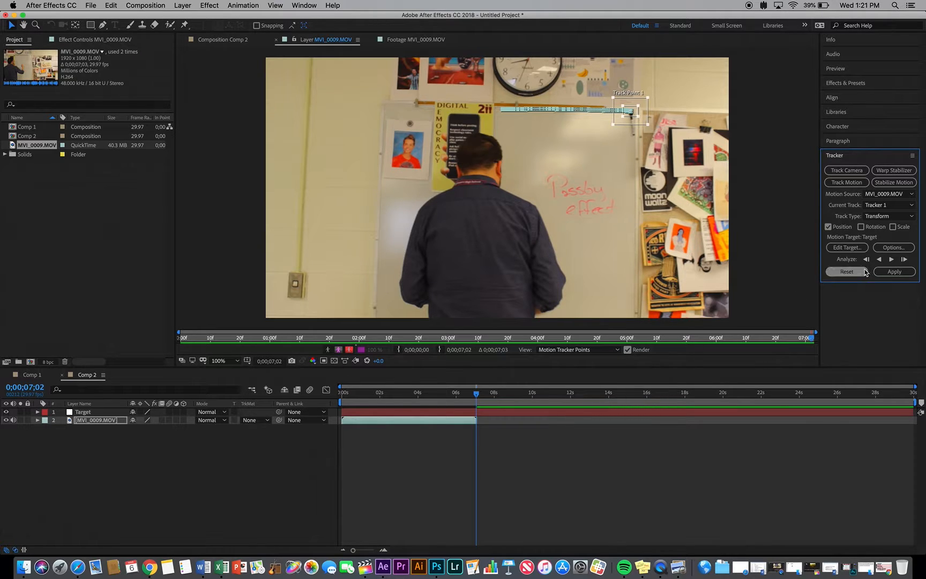
Apply the tracking data to the Target null in both X and Y dimensions
left_click(890, 272)
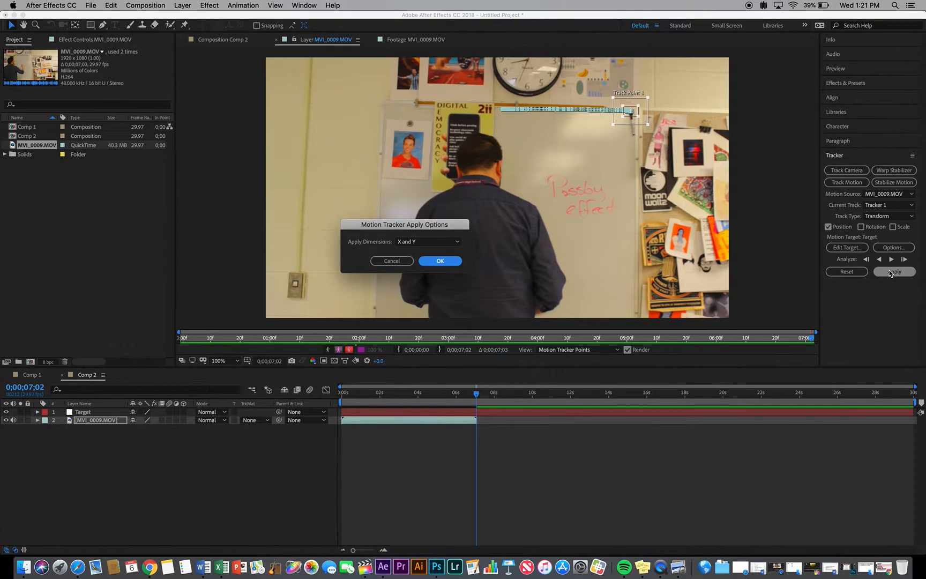
left_click(459, 241)
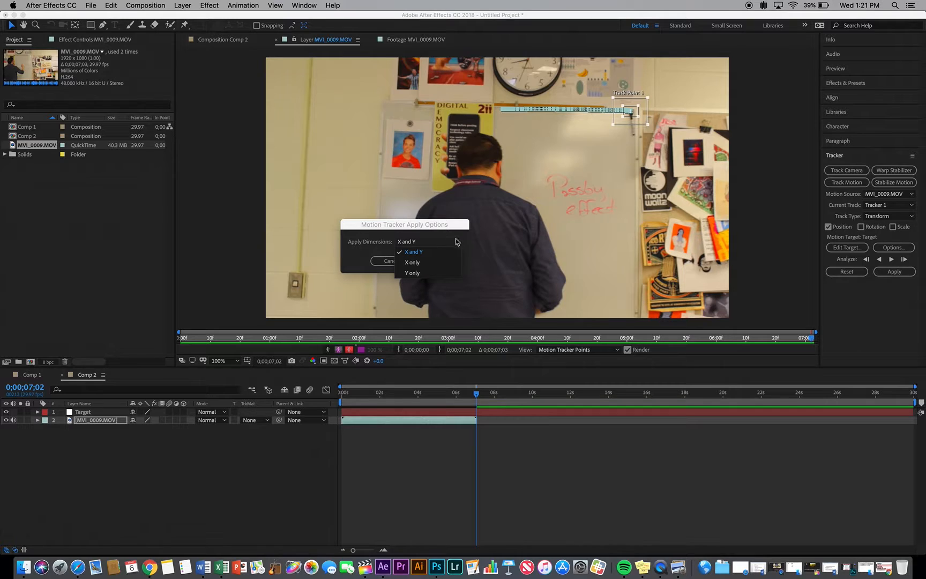
left_click(440, 228)
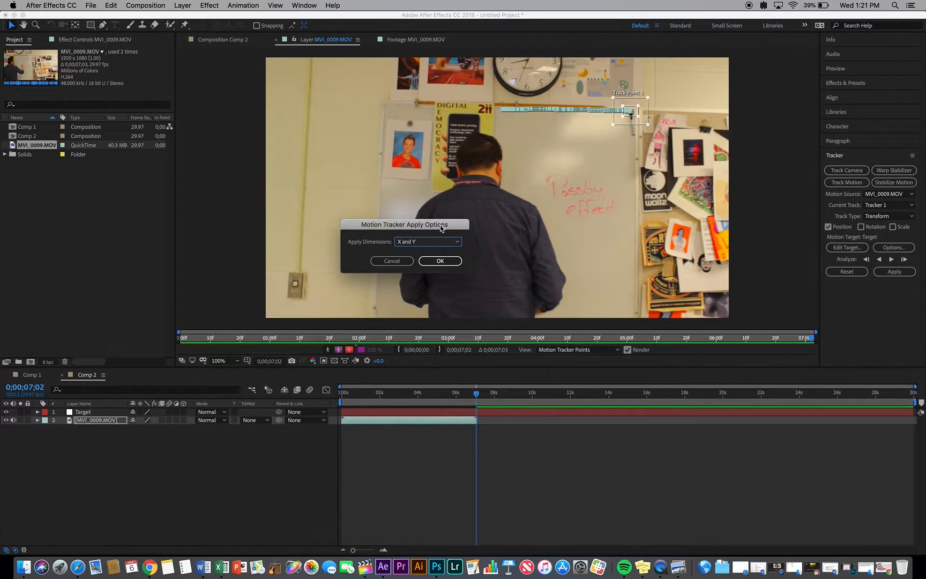
left_click(437, 261)
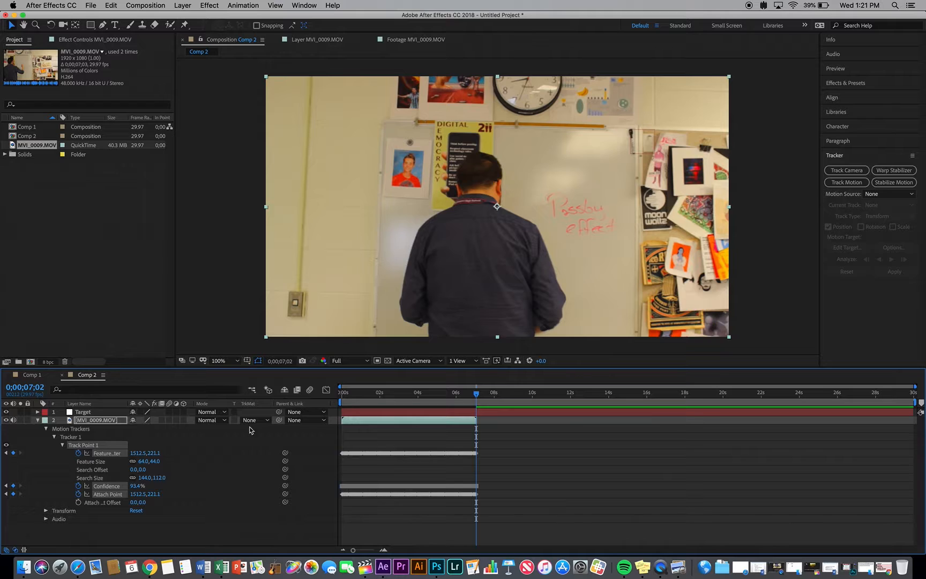
Reveal the Target null's keyframed Position and collapse the properties of the MVI_0009.MOV layer
left_click(102, 413)
key("u")
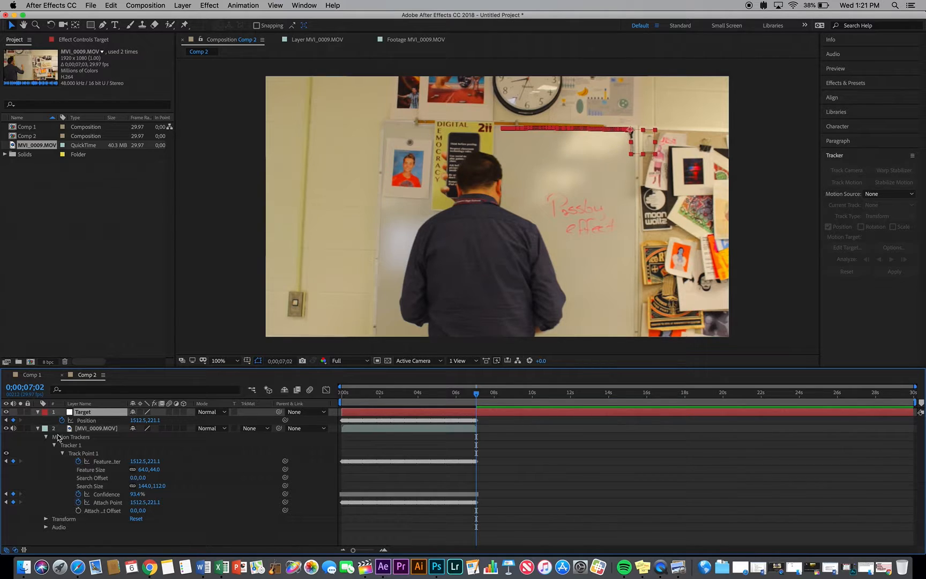
left_click(38, 429)
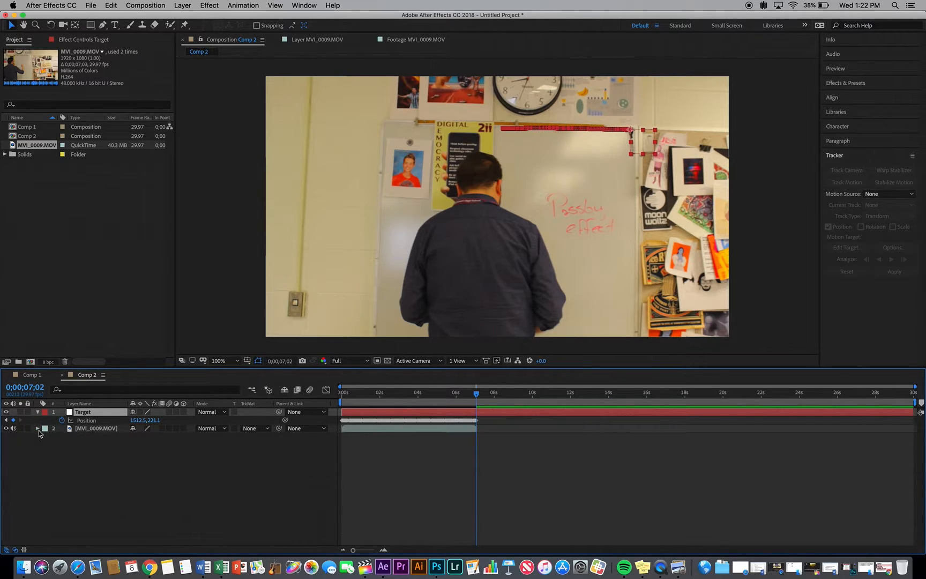
Add a second null object to Comp 2 and rename it Controller
right_click(127, 455)
mouse_move(147, 455)
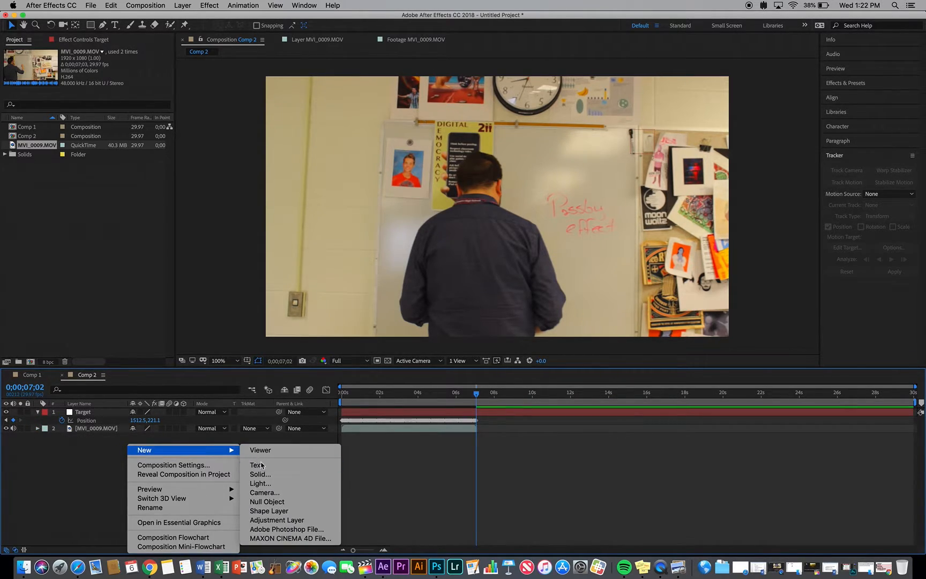
left_click(276, 503)
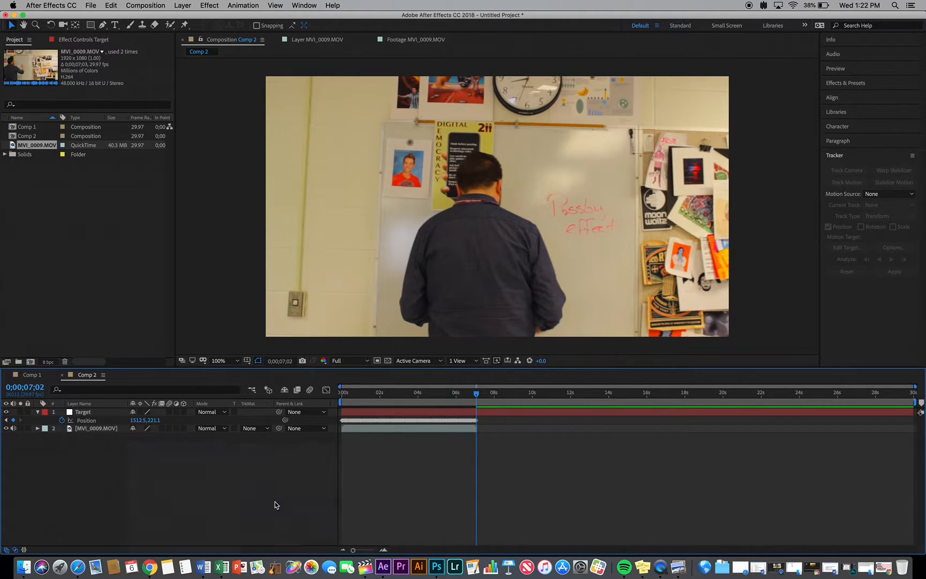
key("c")
key("o")
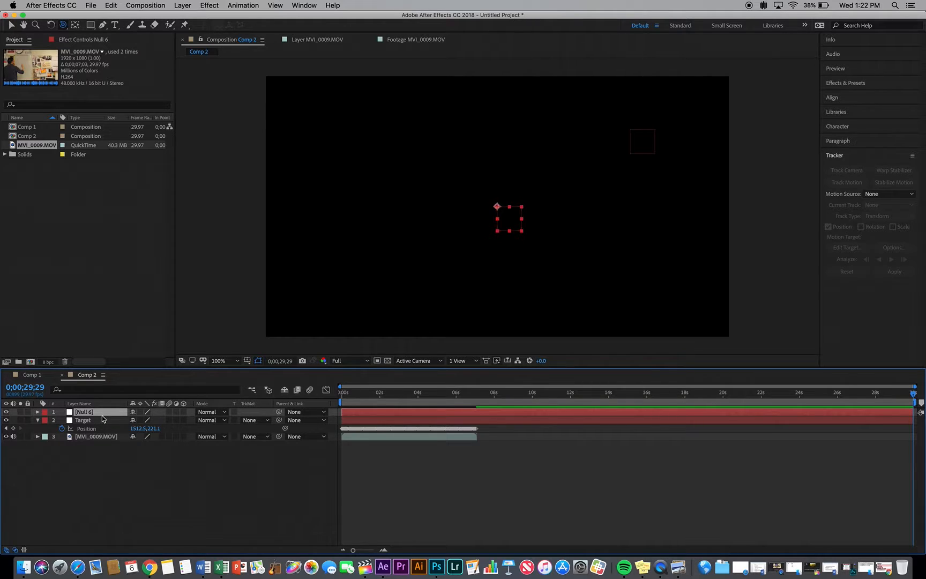
type("Contr")
left_click(115, 452)
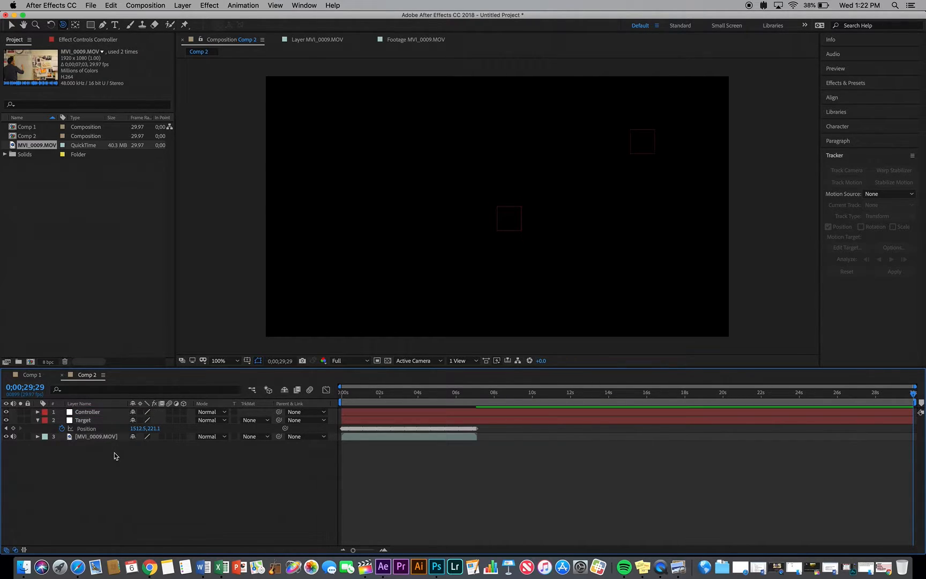
Show Position on both nulls and link the Controller's Position to the Target's Position with an expression
left_click(91, 422)
key("p")
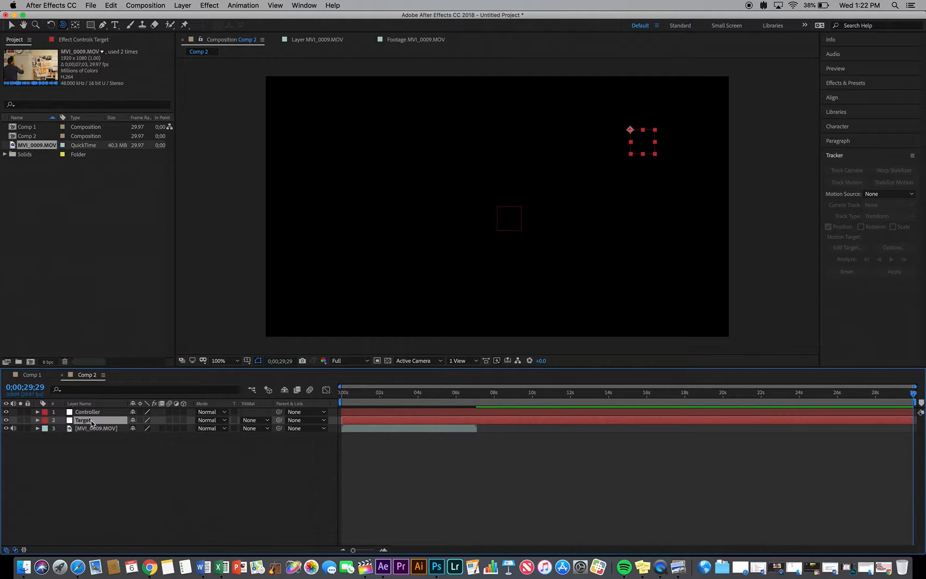
key("p")
left_click(87, 414)
key("p")
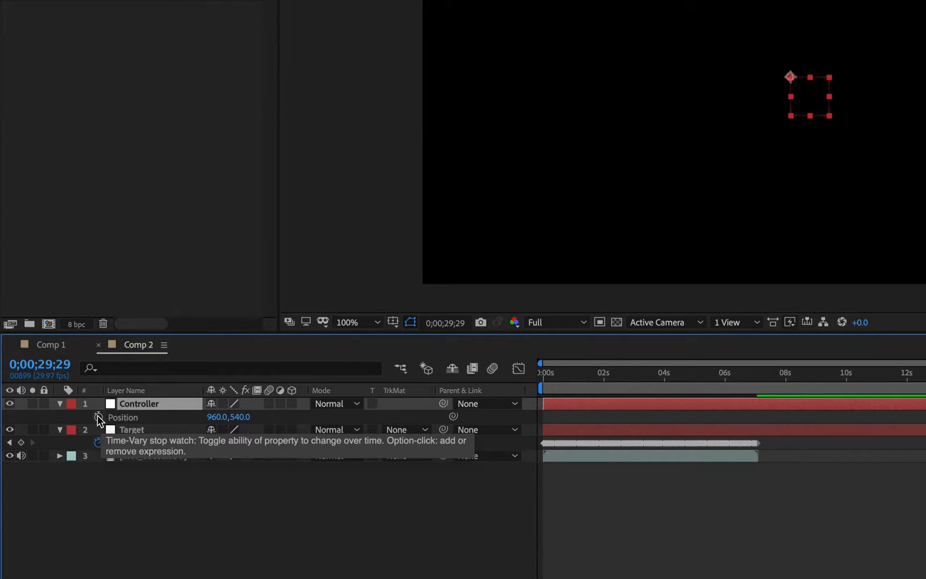
left_click(98, 417, "alt")
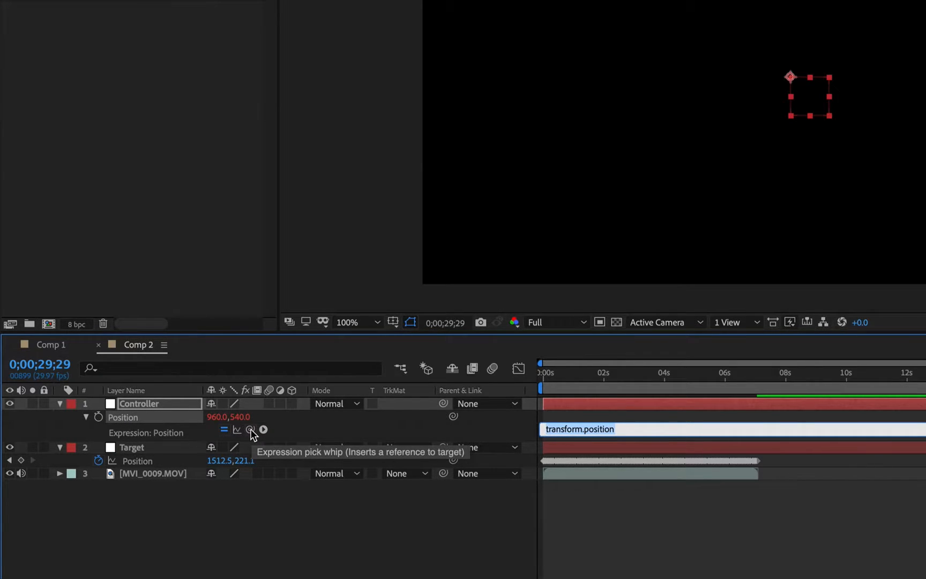
left_click_drag(250, 429, 170, 461)
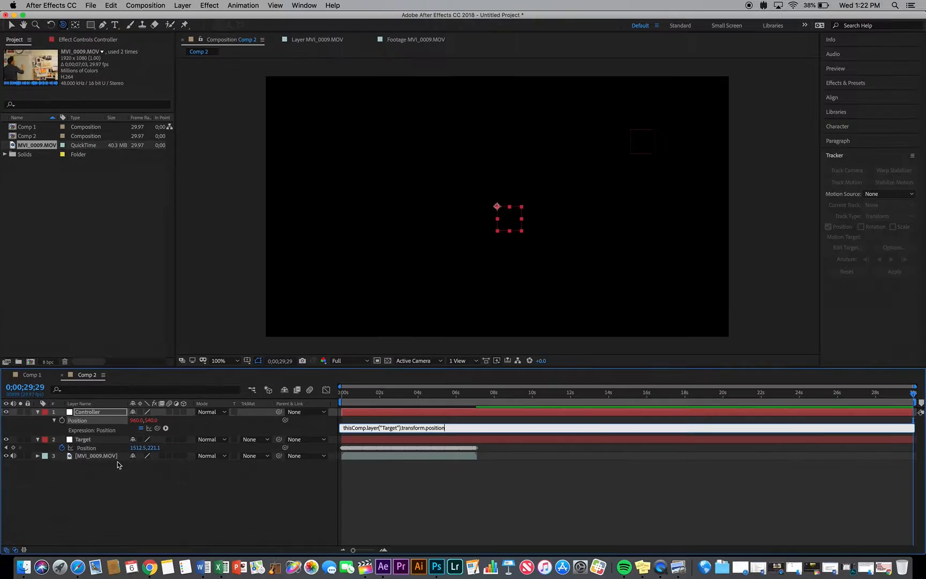
At 0;00;01;29, add a four-line text layer over the whiteboard's edge reading RULE #66 / DONT / SAY YOU DONT LIKE / STAR WARS
left_click_drag(347, 397, 380, 401)
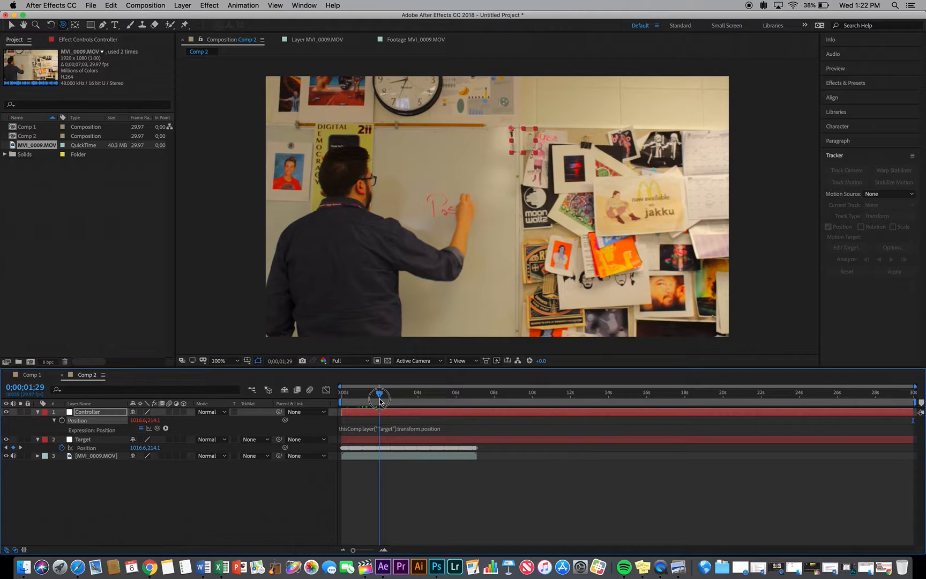
left_click(116, 25)
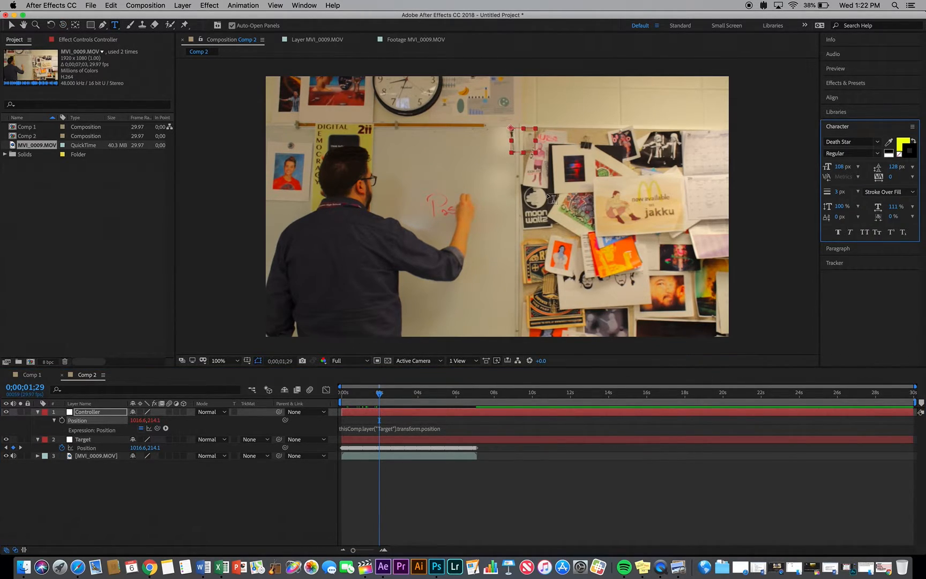
left_click(507, 164)
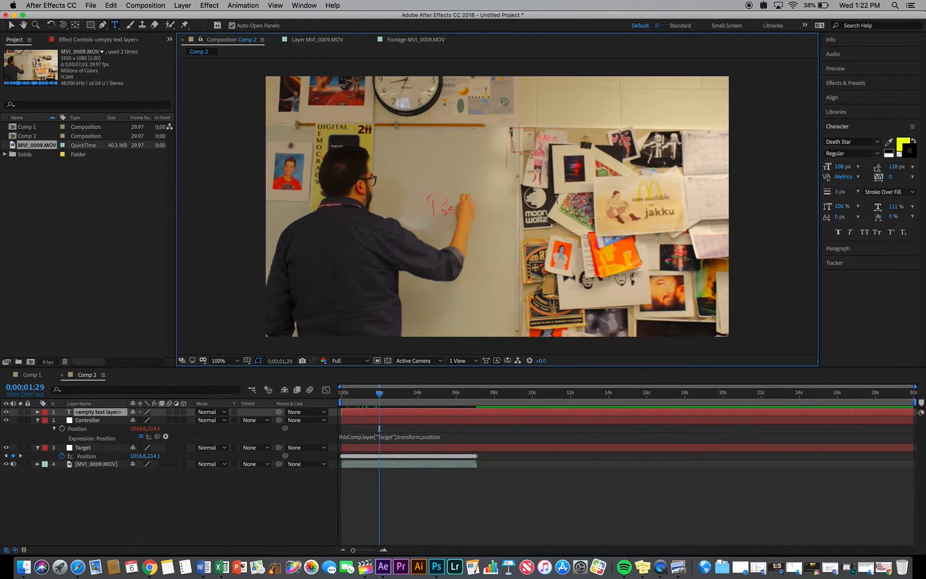
type("RU")
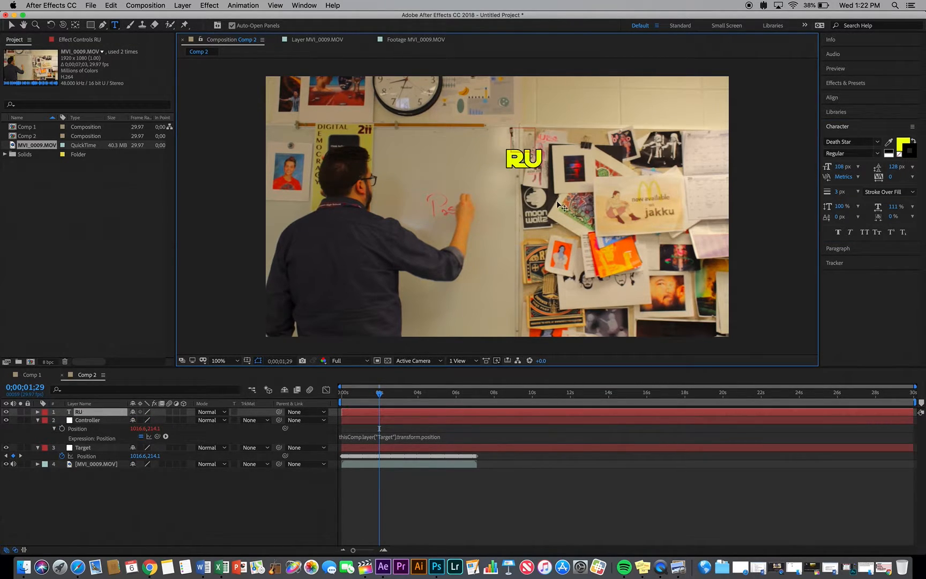
type("LE #")
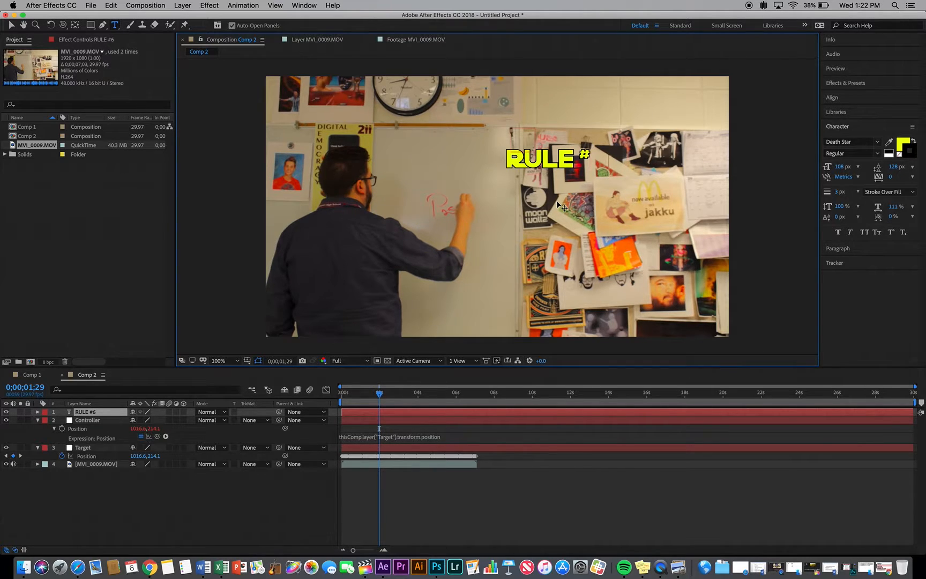
type("66 DONT")
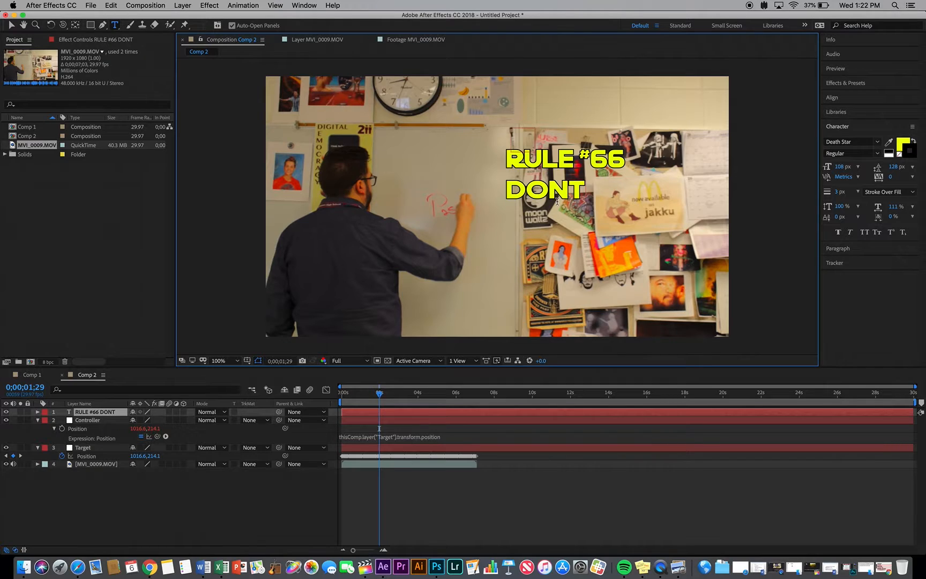
key("BackSpace")
type("'T")
type("SAY")
type(" YOU DONT")
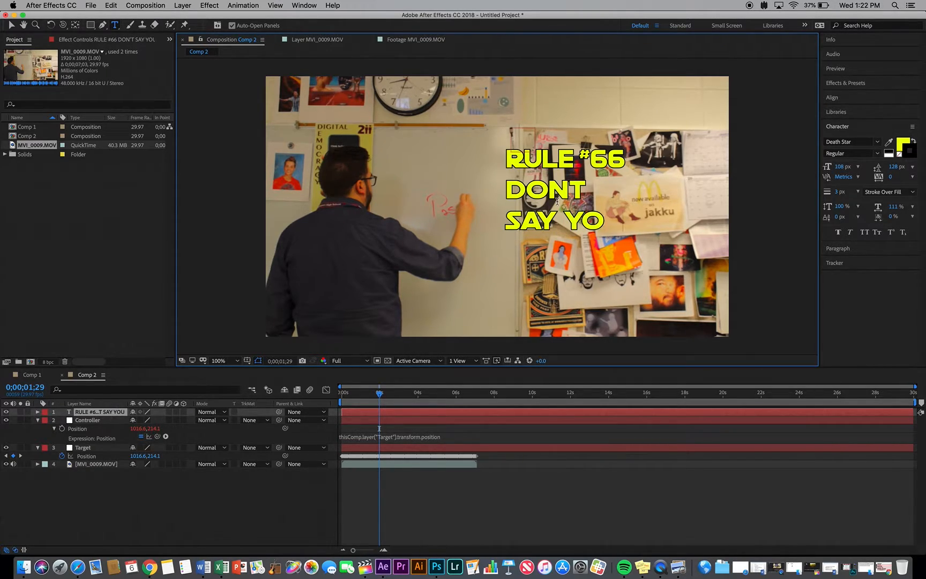
type(" LIK")
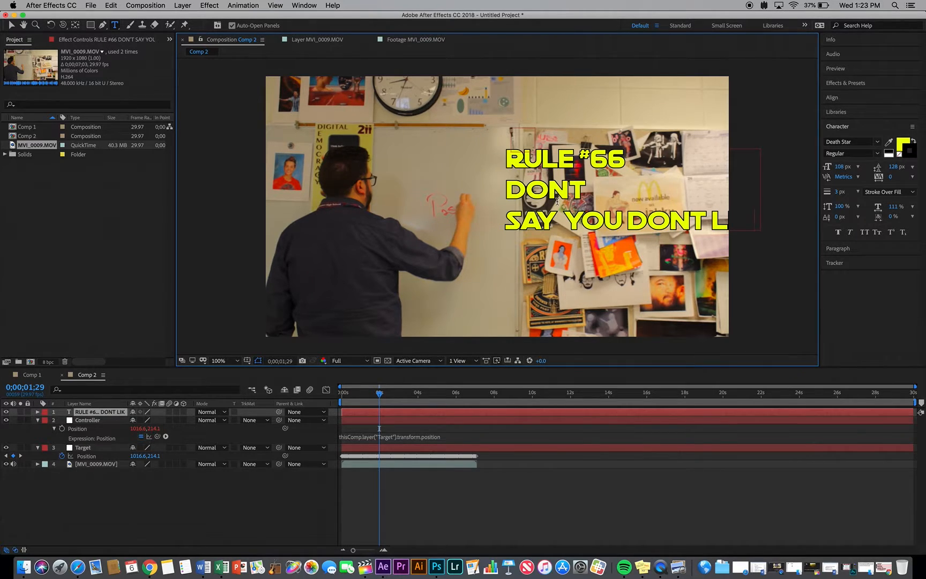
type("E")
key("Return")
type("STA")
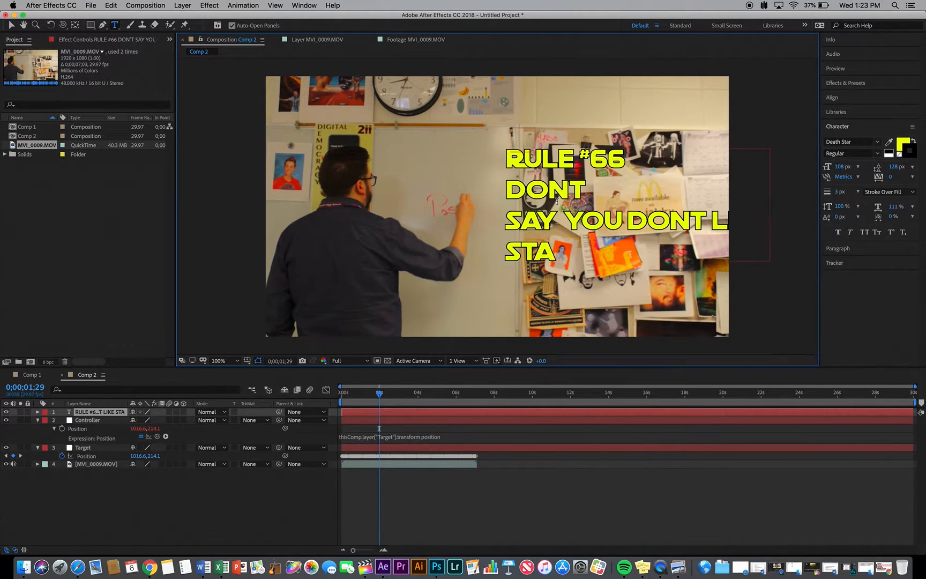
type("R WARS")
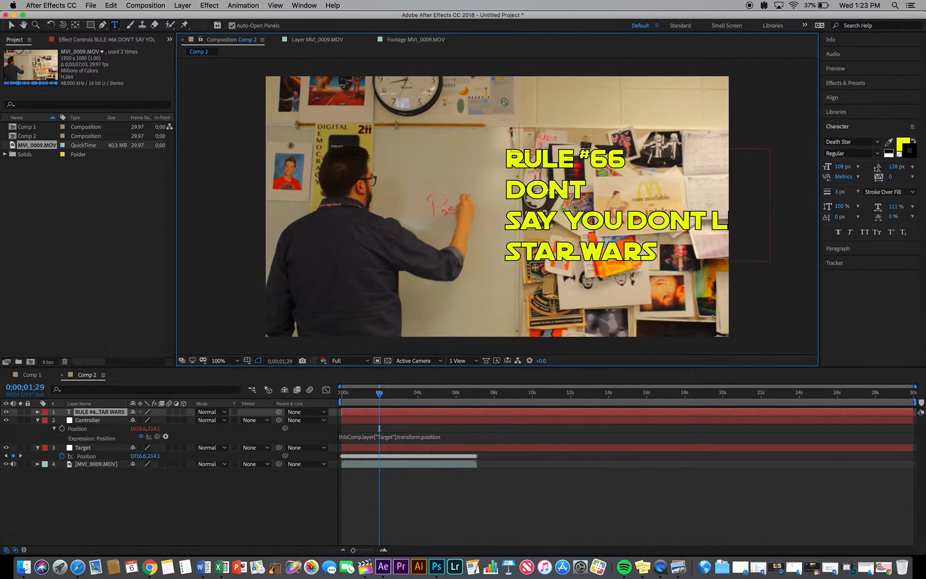
Set the second text line, DONT, to a font size of 160 px with 128 px leading
left_click(507, 188)
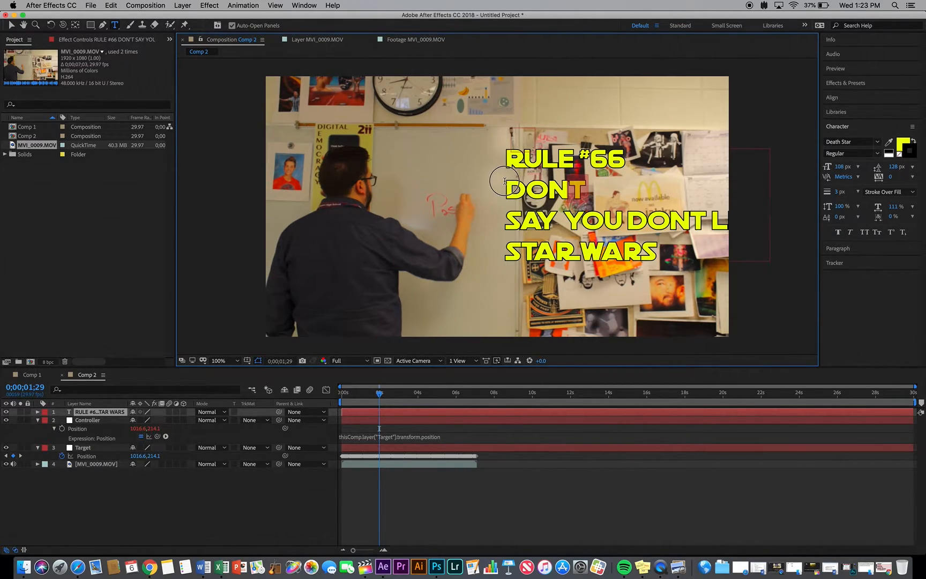
key("shift+End")
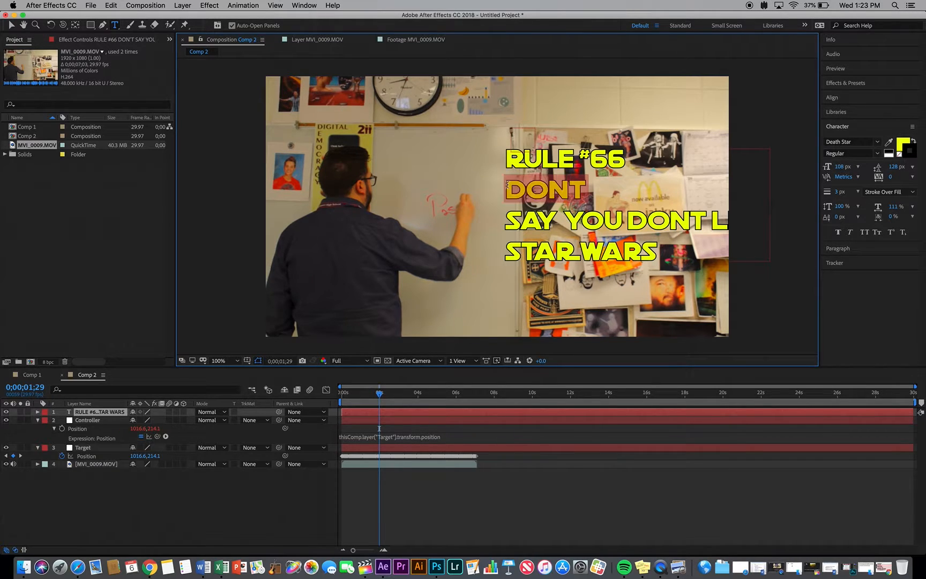
mouse_move(893, 167)
left_mouse_down()
mouse_move(902, 166)
mouse_move(864, 167)
mouse_move(874, 167)
left_mouse_up()
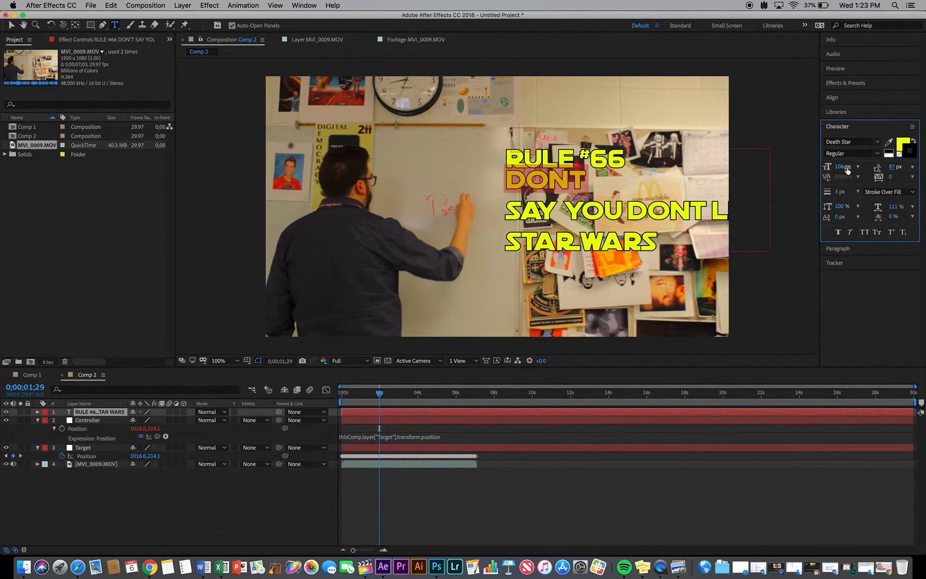
left_click_drag(845, 169, 913, 167)
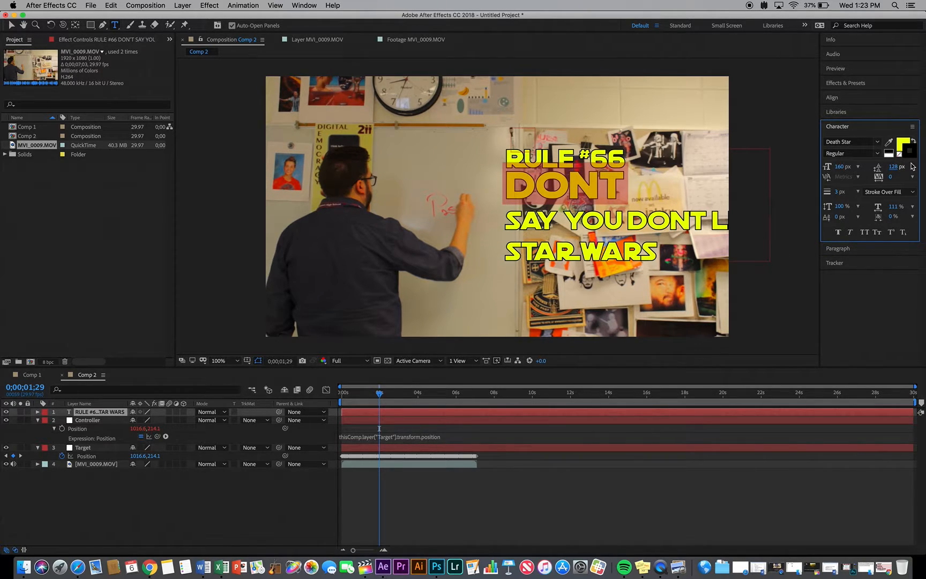
Reduce the font size and leading of SAY YOU DONT LIKE so the line fits snugly under DONT at about the same width
left_click_drag(506, 222, 786, 214)
left_click_drag(840, 167, 806, 167)
left_click_drag(892, 166, 839, 165)
Set the STAR WARS line to a font size of 88 px with 73 px leading
left_click_drag(659, 235, 504, 229)
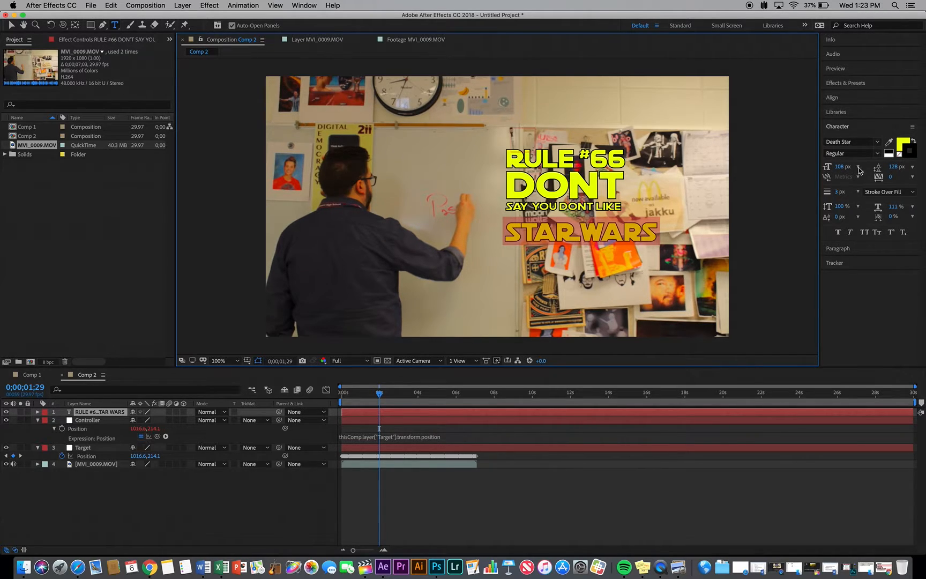
left_click_drag(828, 167, 825, 167)
left_click_drag(893, 167, 869, 166)
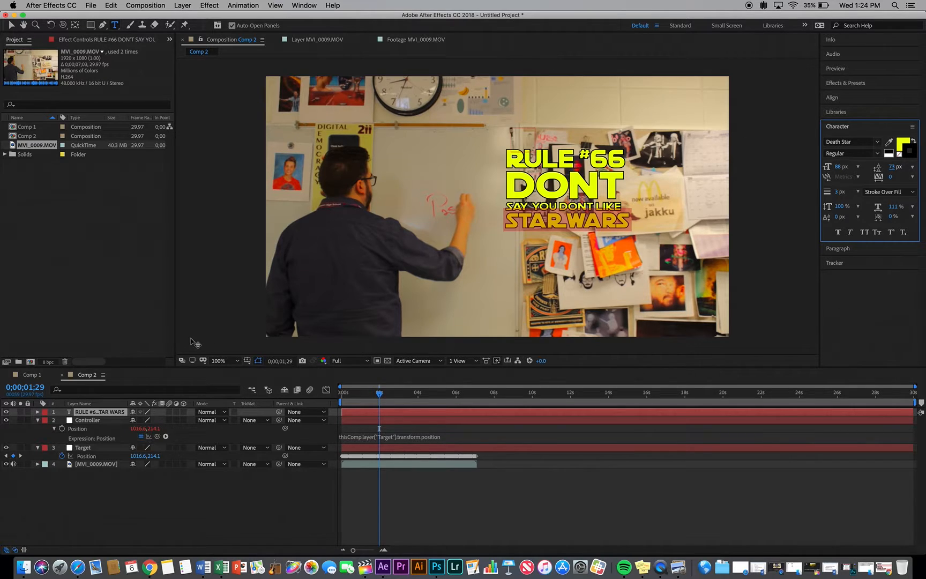
Scale up the text layer until it fills the wall area beside the whiteboard, and shift it slightly down over the pinned pictures
left_click(107, 412)
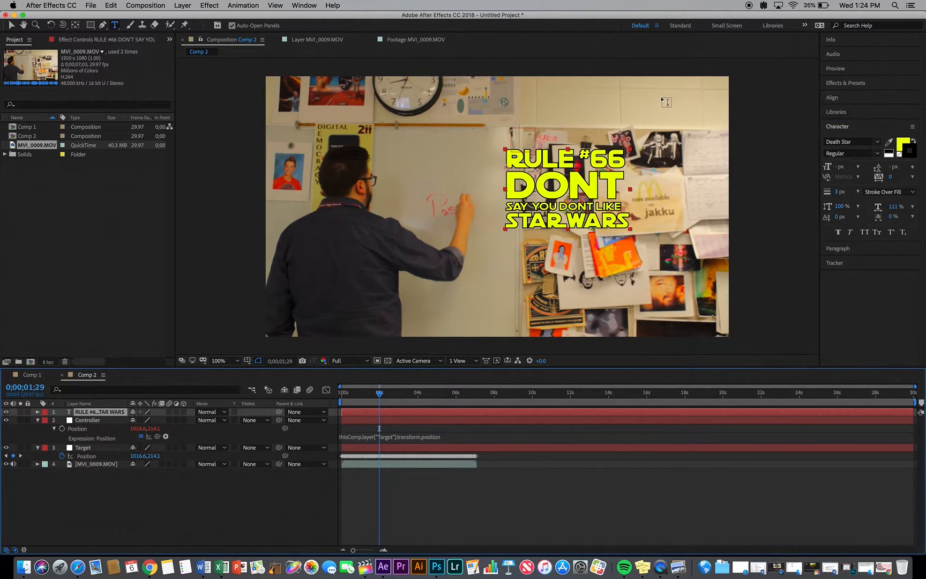
key("v")
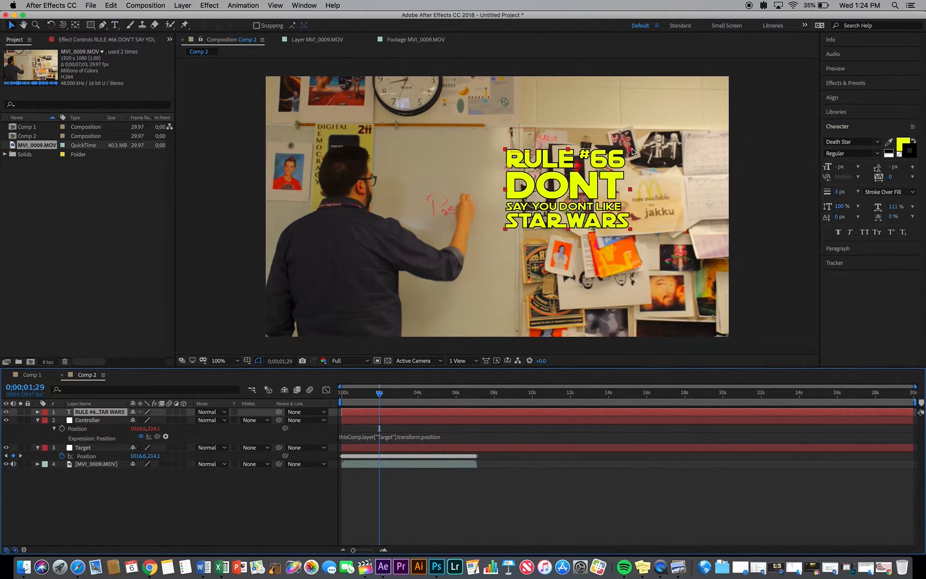
left_click_drag(632, 149, 699, 113)
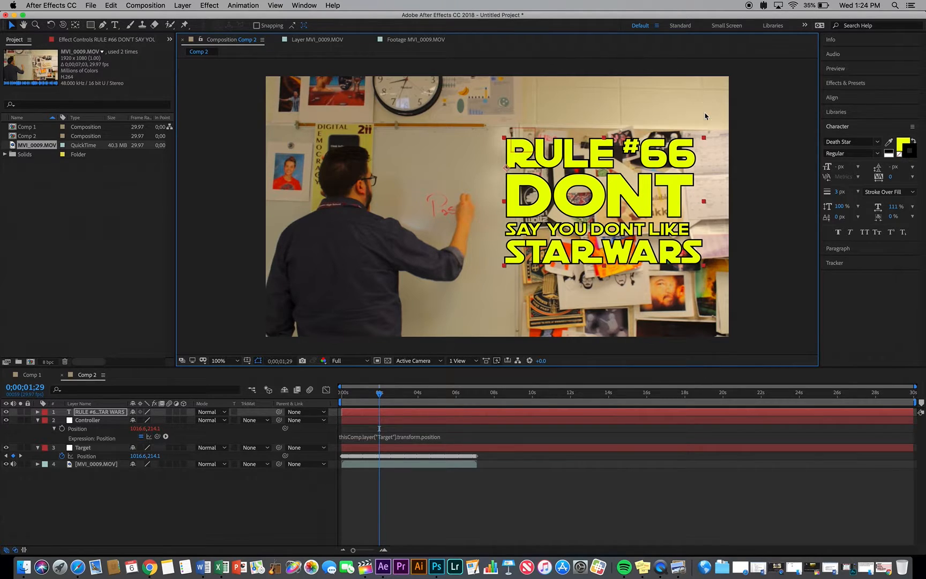
left_click_drag(601, 158, 592, 184)
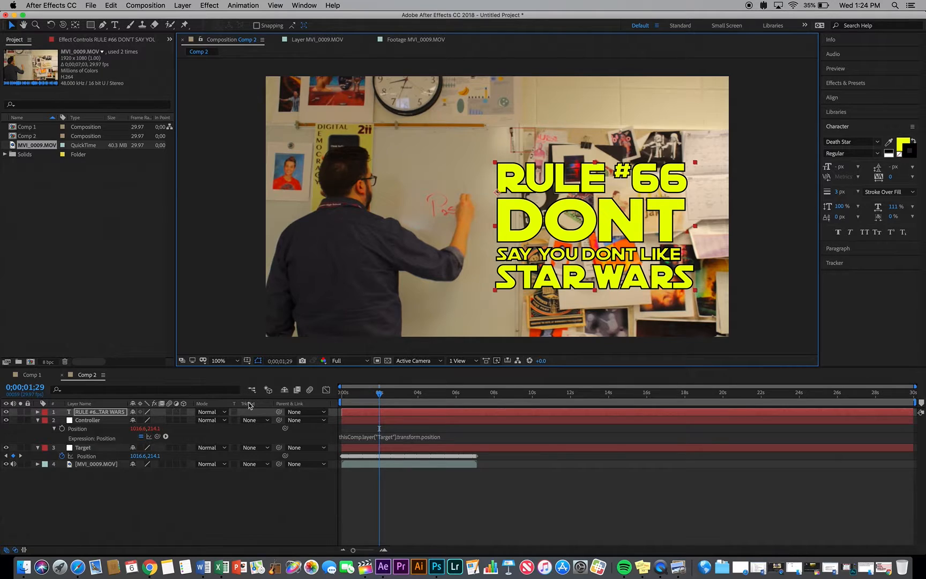
Parent the text layer to the Controller null and preview the composition from the first frame
left_click_drag(279, 412, 127, 420)
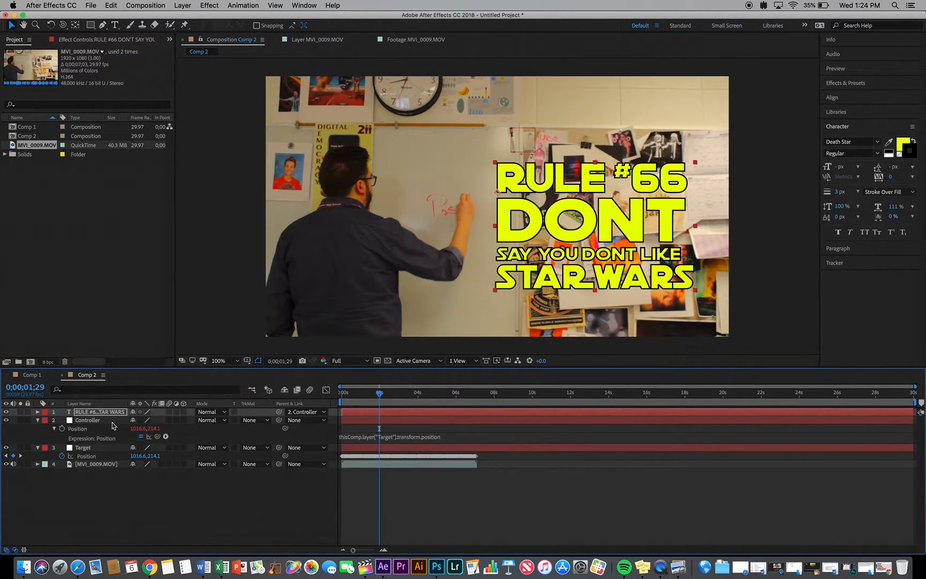
left_click_drag(360, 398, 342, 397)
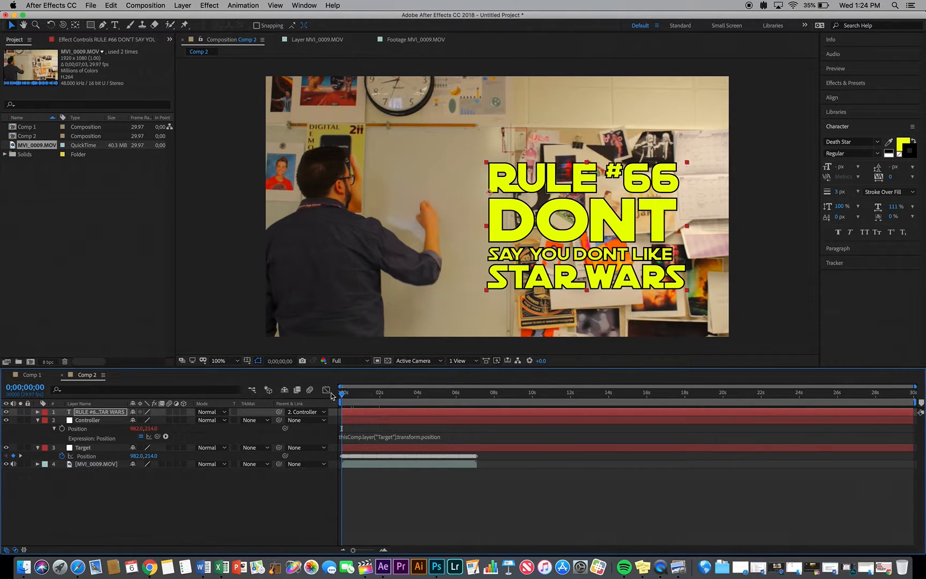
key("space")
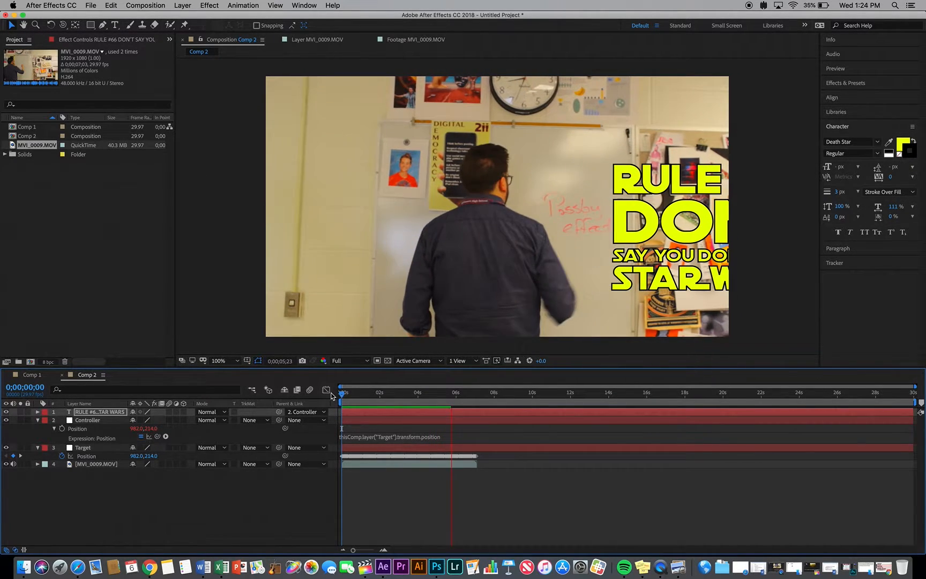
At 0;00;04;29, move the text layer over the whiteboard directly behind the passing person, and check its placement at 0;00;03;24
left_click(412, 394)
left_click_drag(411, 394, 436, 395)
left_click_drag(641, 211, 544, 219)
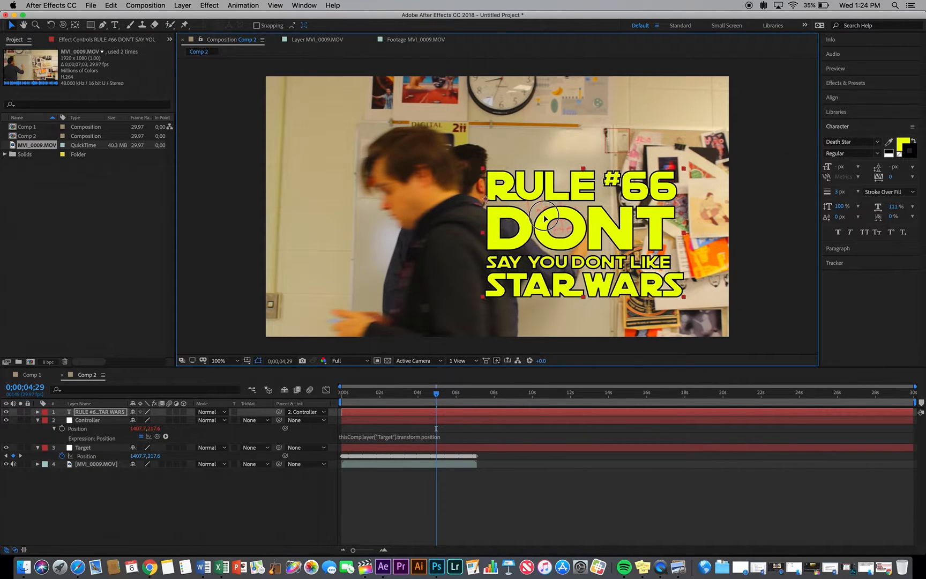
left_click_drag(436, 395, 413, 389)
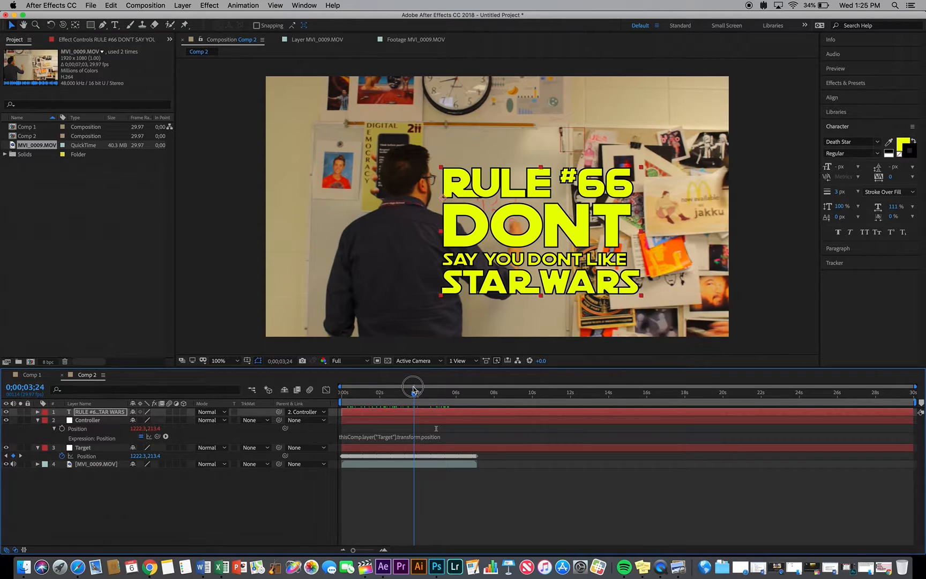
left_click_drag(413, 389, 413, 389)
left_click(187, 497)
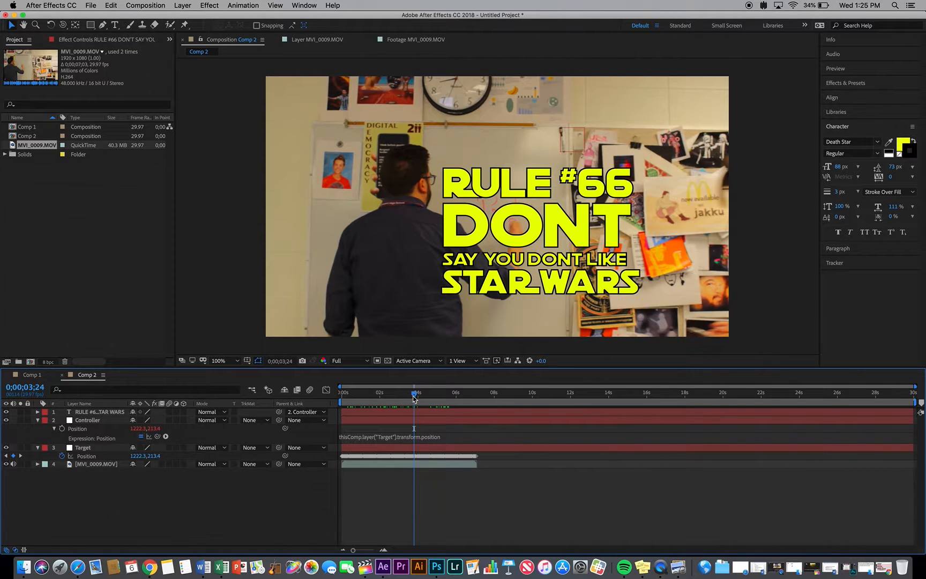
At 0;00;04;09, start a Pen tool shape tracing the passing person's back edge from the top of the head to the frame's lower edge
left_click_drag(413, 397, 425, 397)
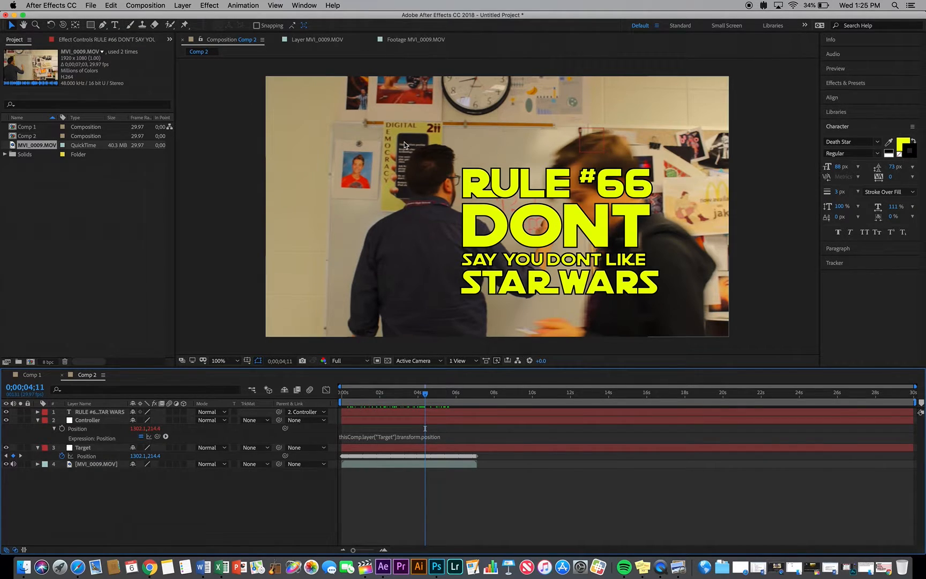
left_click(426, 396)
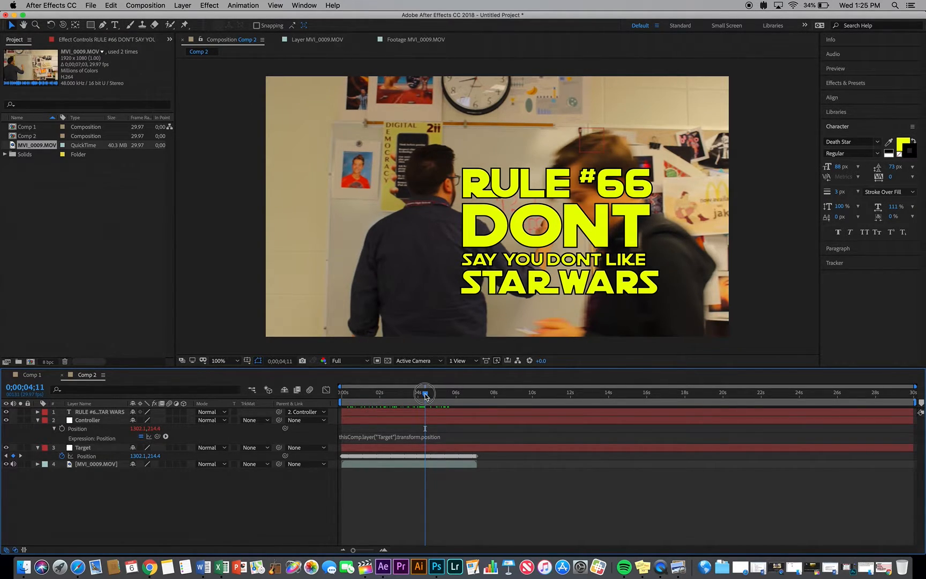
left_click_drag(425, 396, 423, 395)
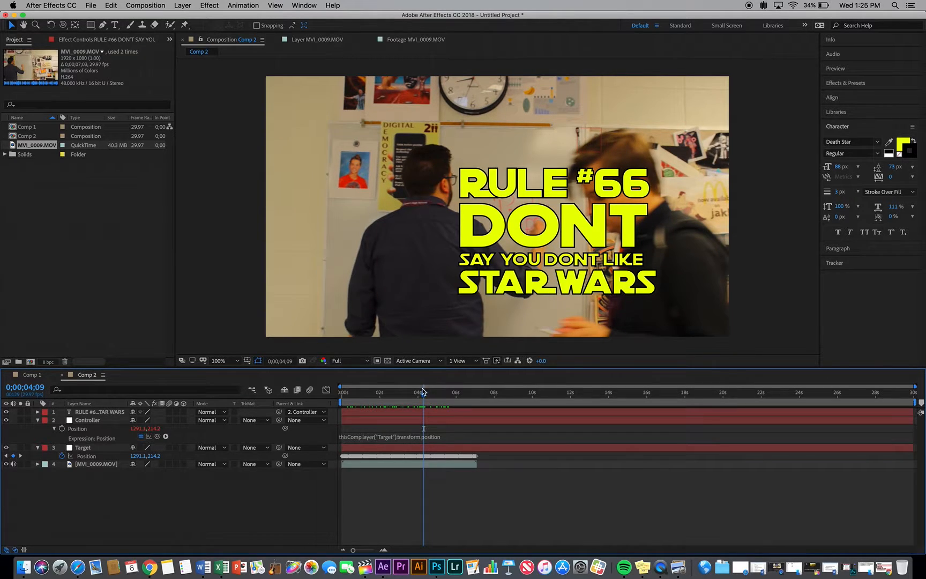
left_click(101, 26)
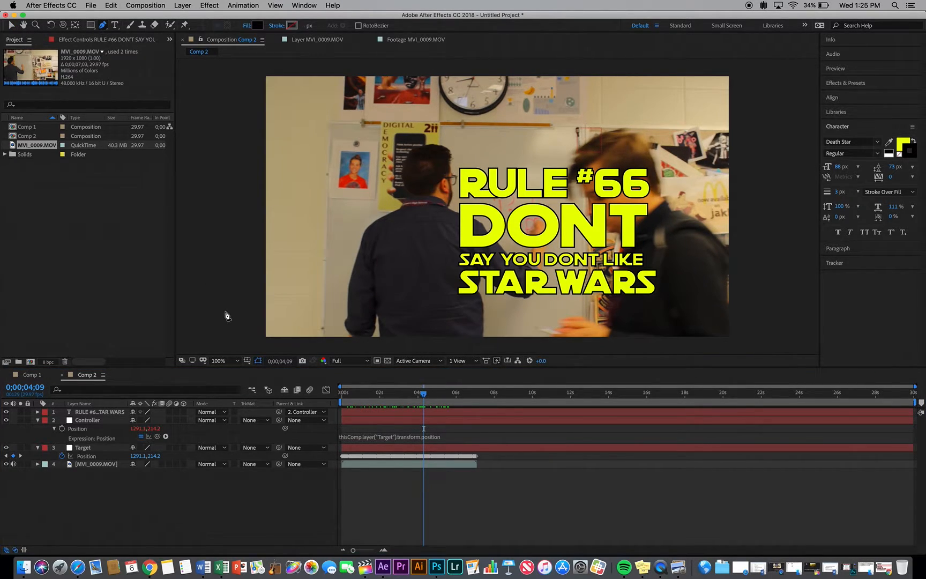
left_click(628, 127)
left_click(649, 155)
left_click(658, 181)
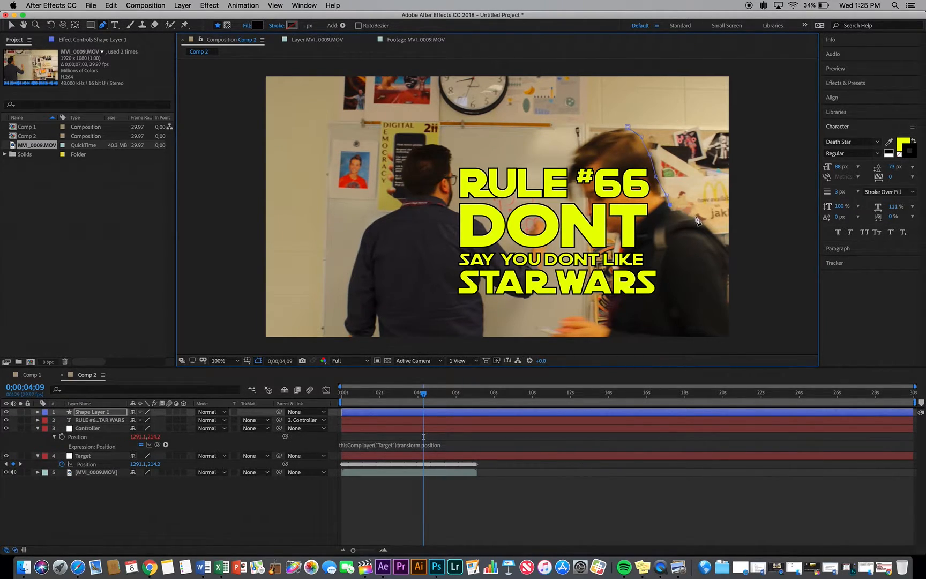
left_click(714, 230)
left_click(727, 304)
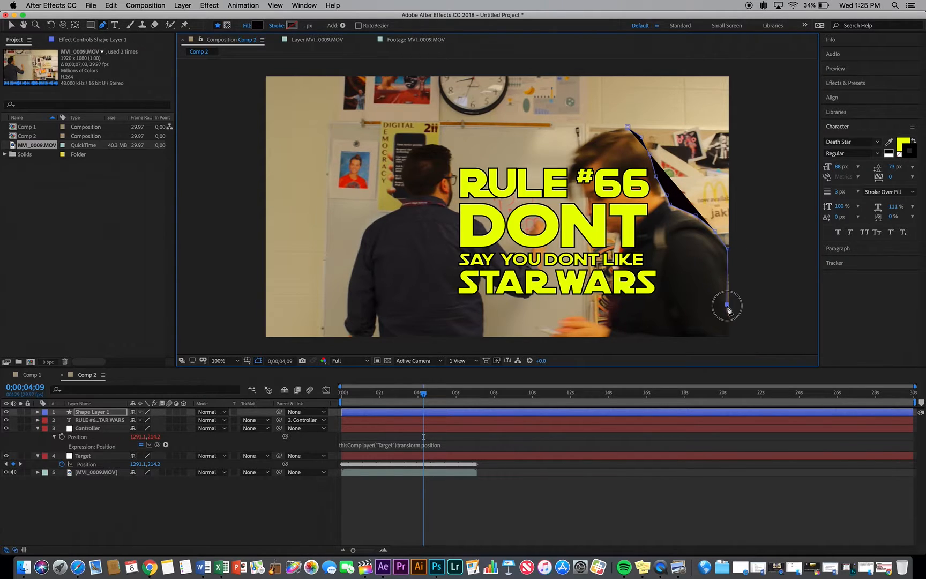
left_click(729, 337)
Extend the pen shape far outside the frame behind the passing person and close it at its starting point
key("comma")
key("comma")
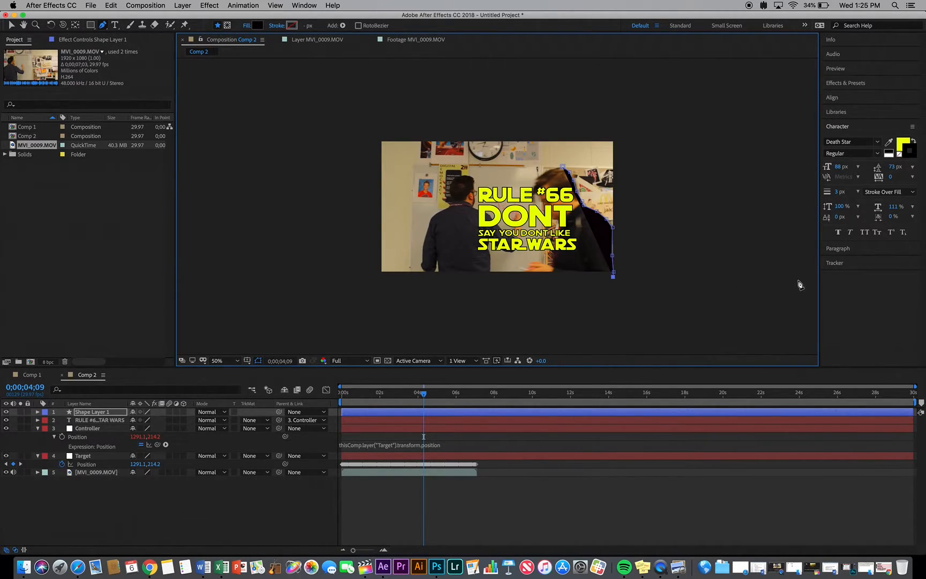
key("comma")
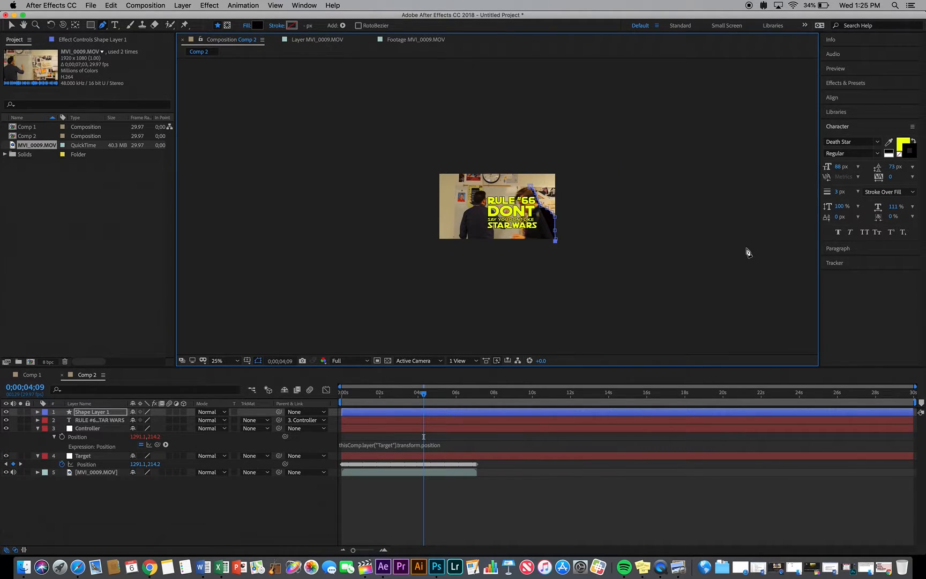
left_click(762, 254)
left_click(742, 144)
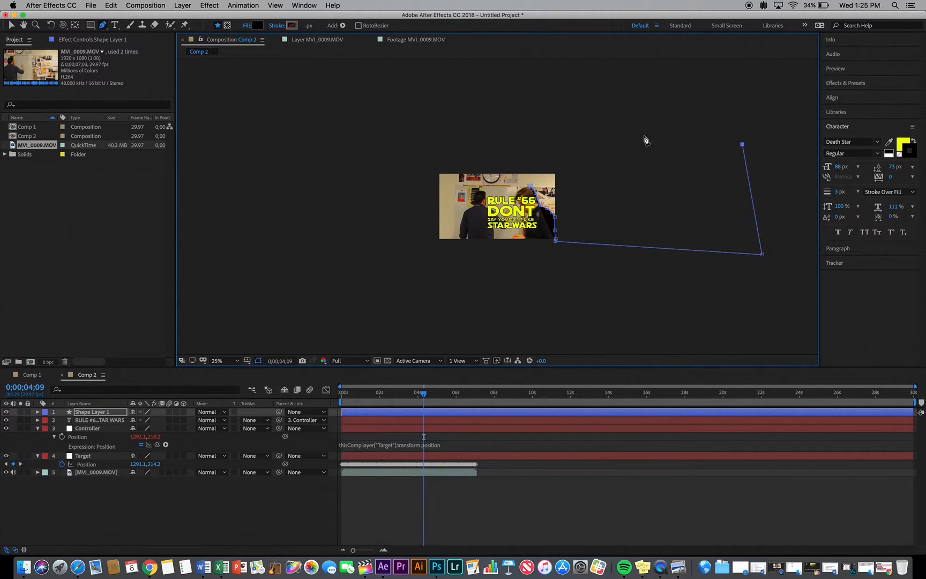
left_click(529, 147)
left_click(530, 187)
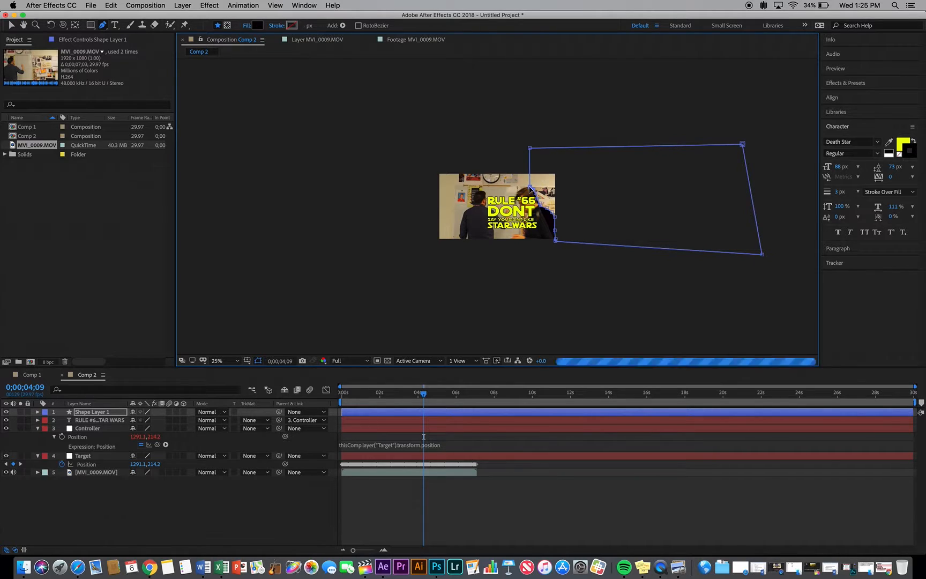
key("period")
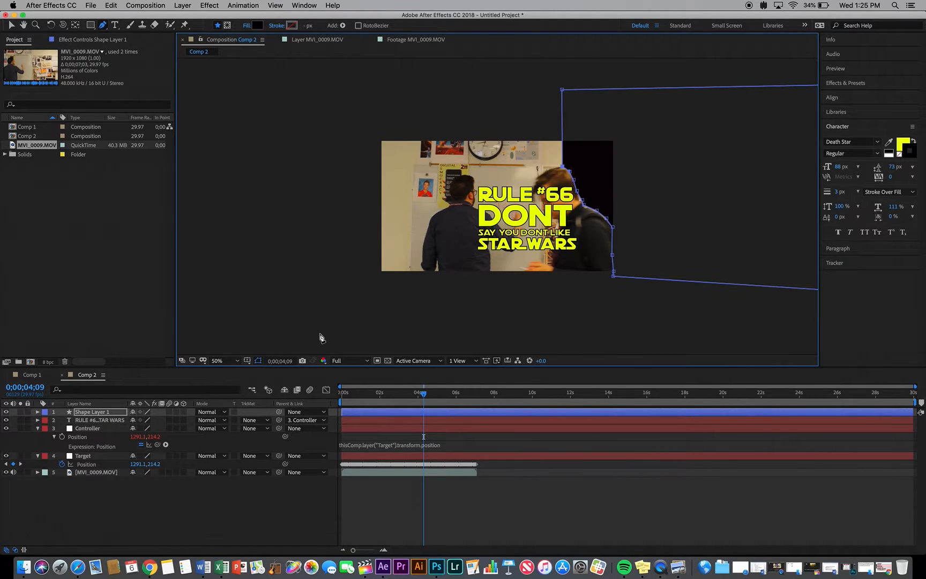
Set the text layer's track matte to Alpha using the shape layer above, and rename that shape layer as mask
left_click(268, 421)
left_click(271, 447)
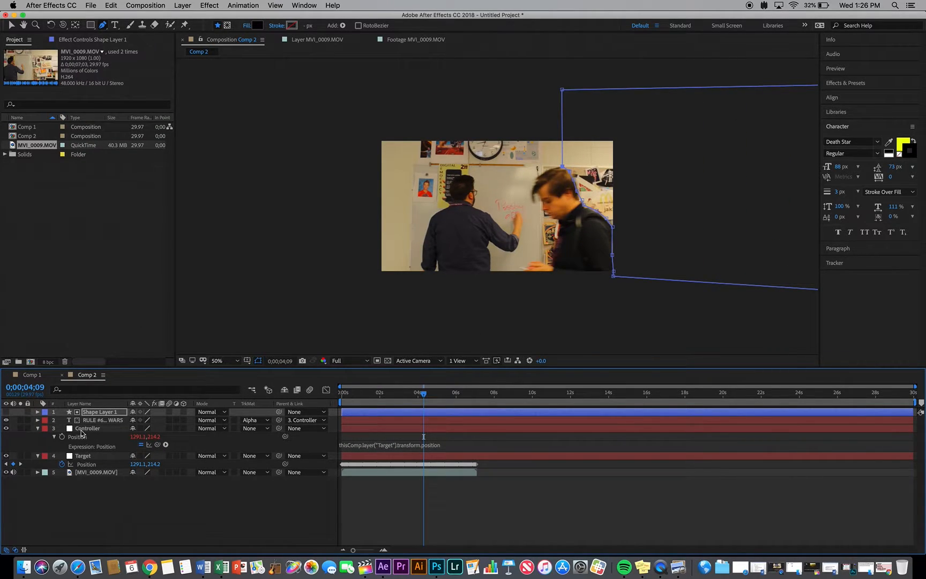
left_click(38, 411)
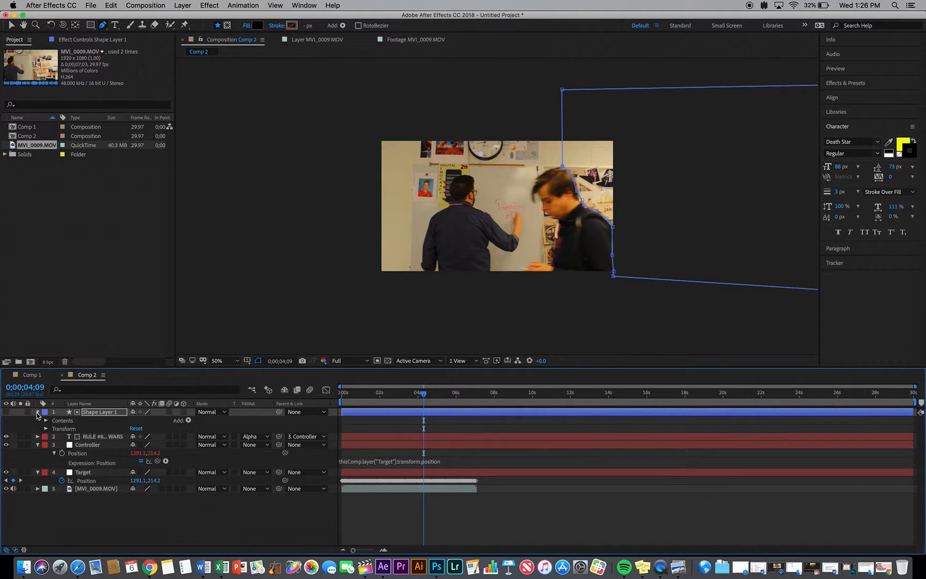
left_click(112, 411)
key("Return")
type("ma")
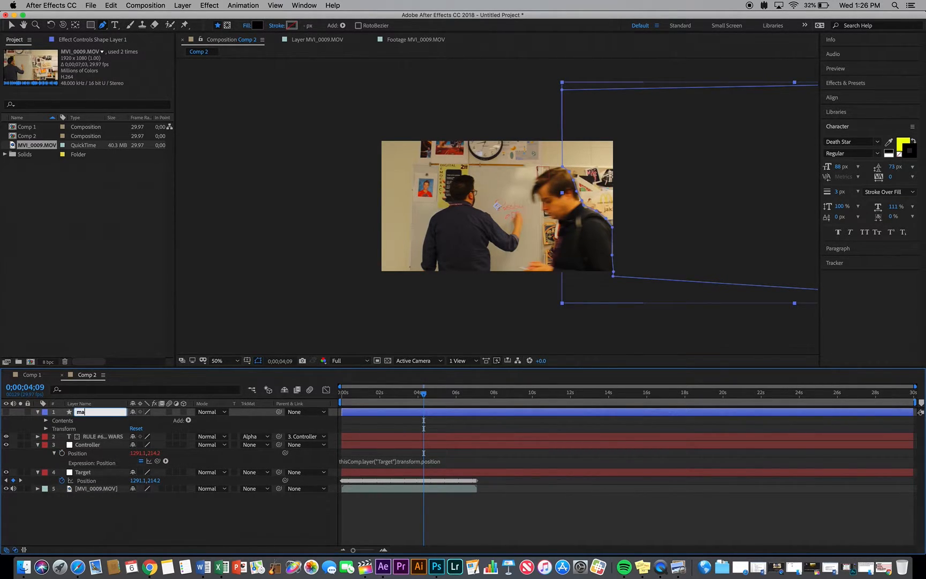
key("Return")
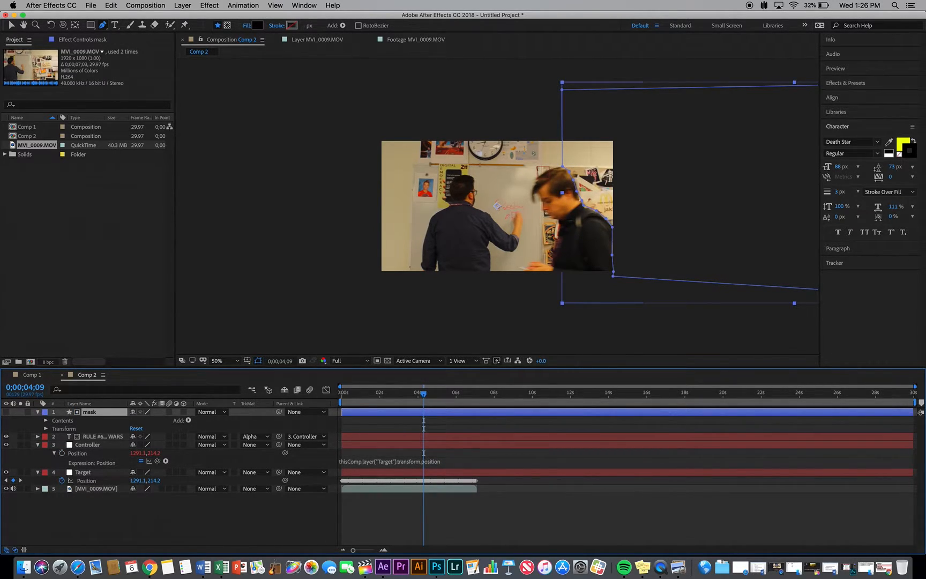
Enable keyframing for the mask layer's Path and Position at 0;00;04;09
left_click(46, 421)
left_click(46, 437)
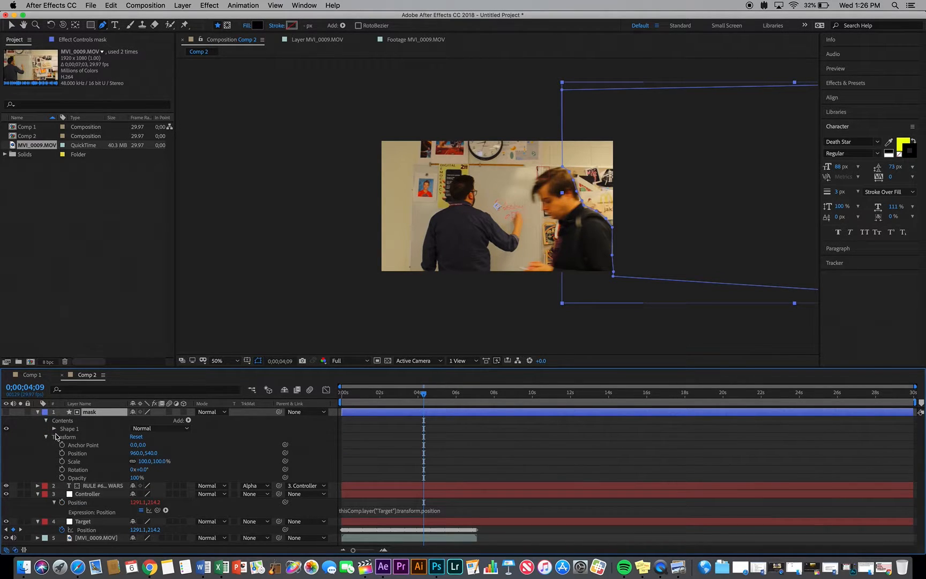
left_click(55, 428)
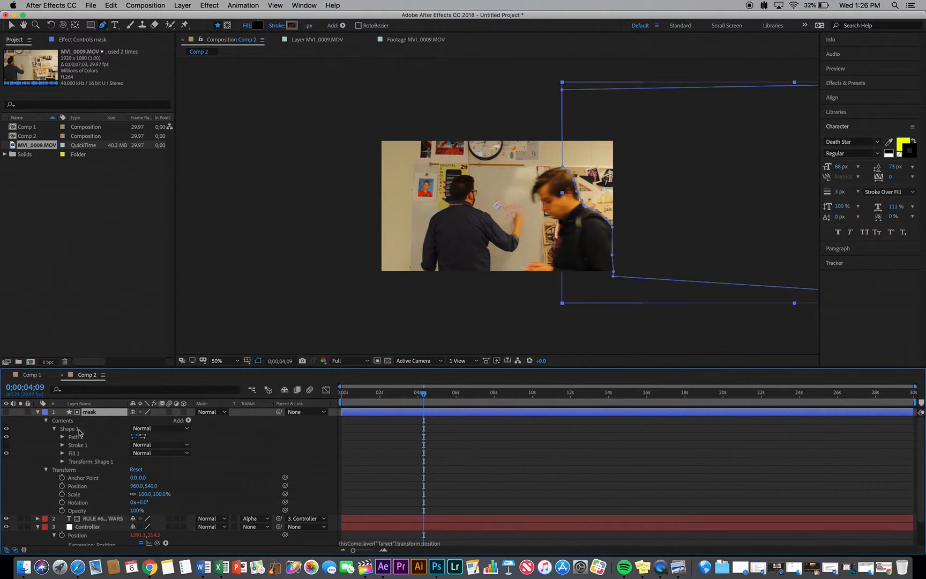
left_click(62, 437)
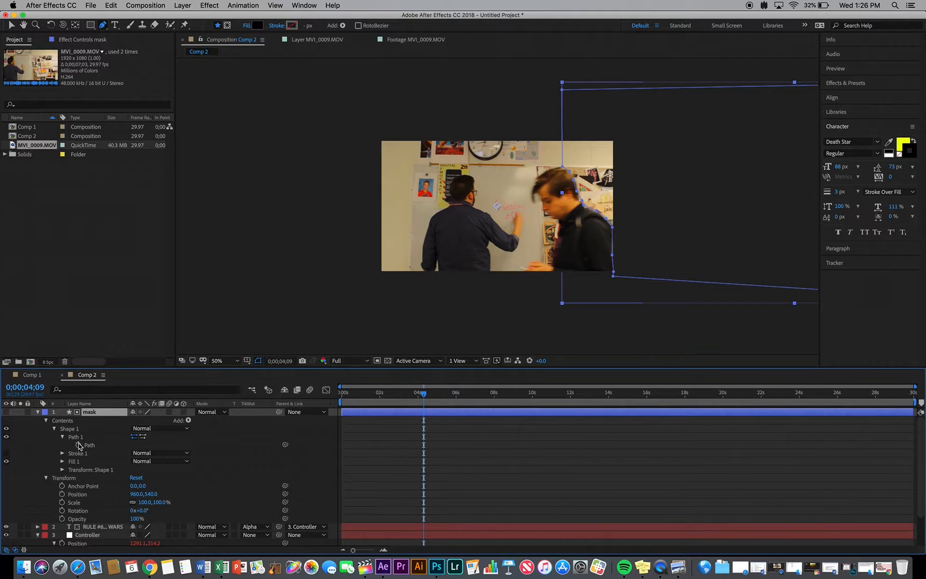
left_click(78, 444)
left_click(61, 494)
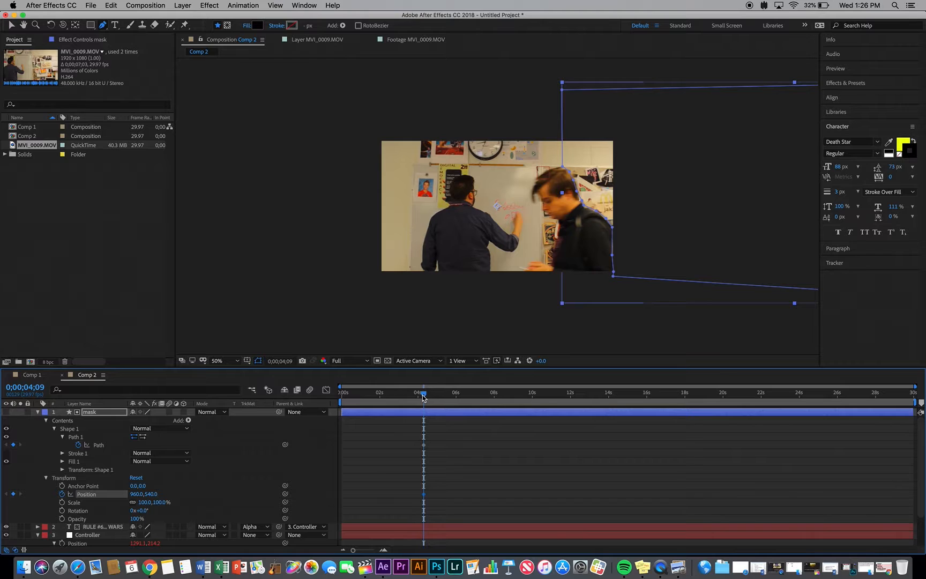
At 0;00;04;17, move the mask layer to about 600, 552 and reshape its path around the passing person's head and neck
left_click_drag(422, 395, 428, 397)
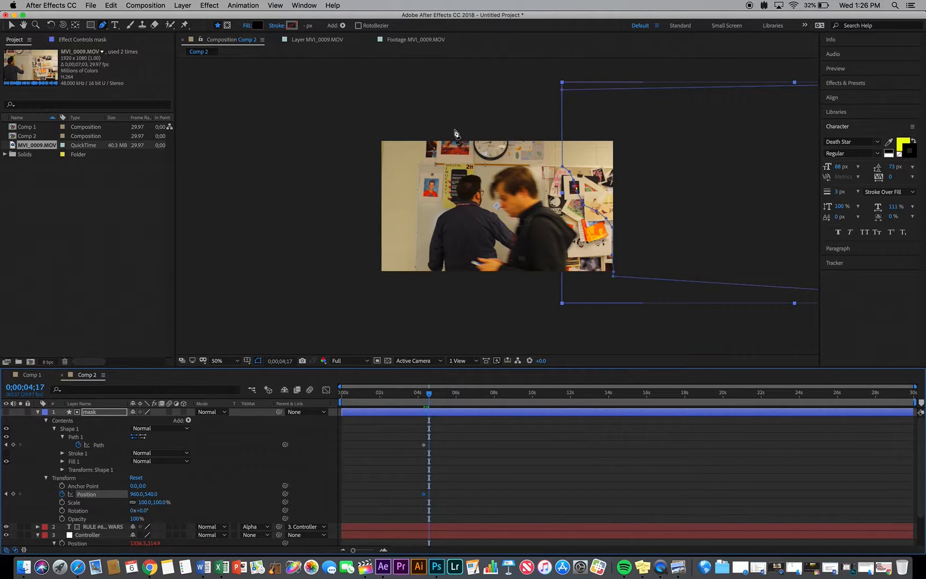
key("v")
left_click_drag(657, 114, 614, 115)
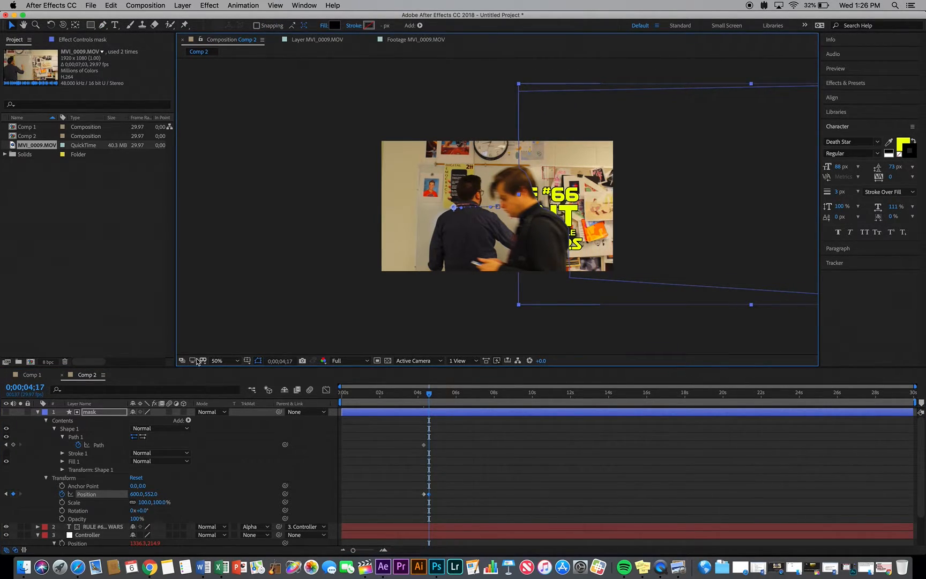
key("slash")
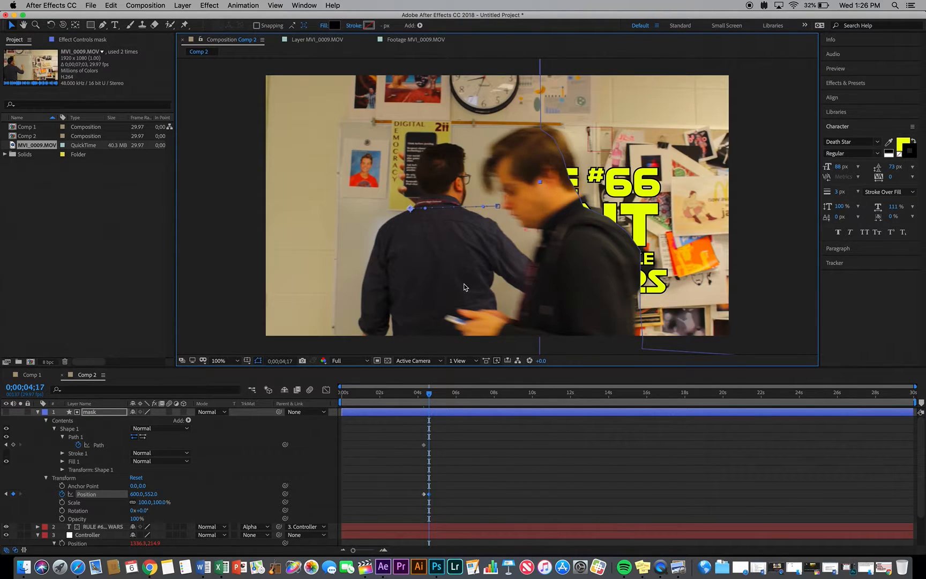
left_click(95, 429)
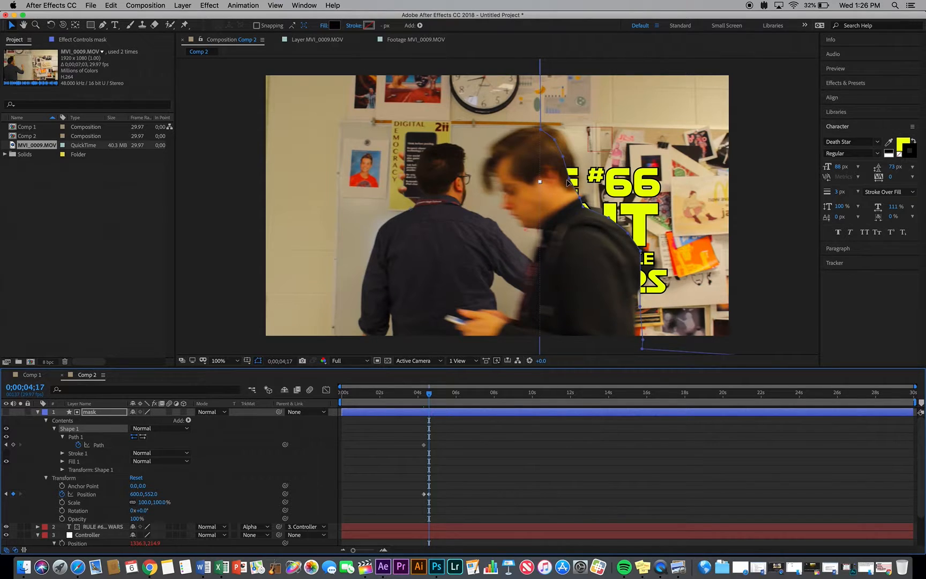
left_click_drag(554, 140, 589, 198)
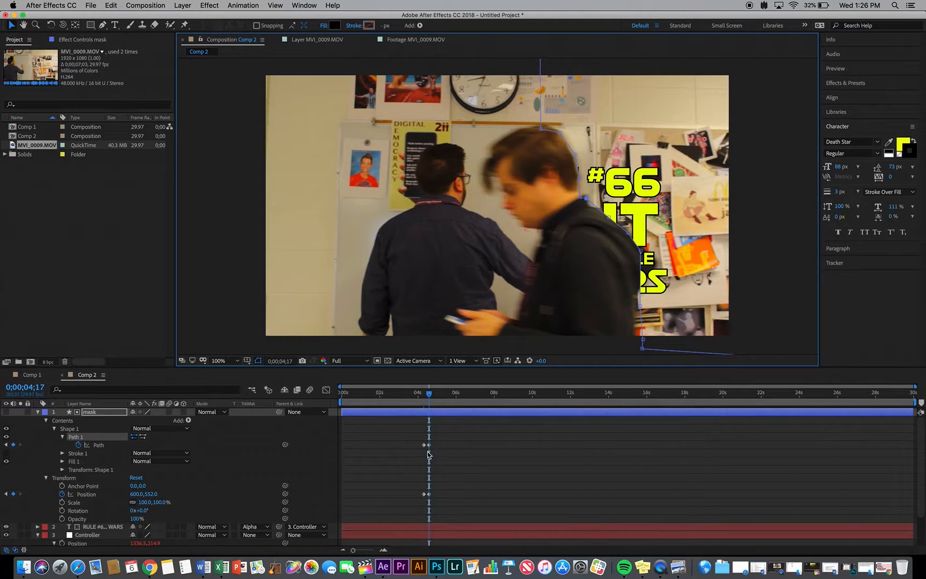
At 0;00;04;23, move the mask layer to about 376, 562 so its edge follows the passing person's back
left_click_drag(430, 397, 432, 397)
left_click_drag(781, 188, 684, 217)
left_click(95, 411)
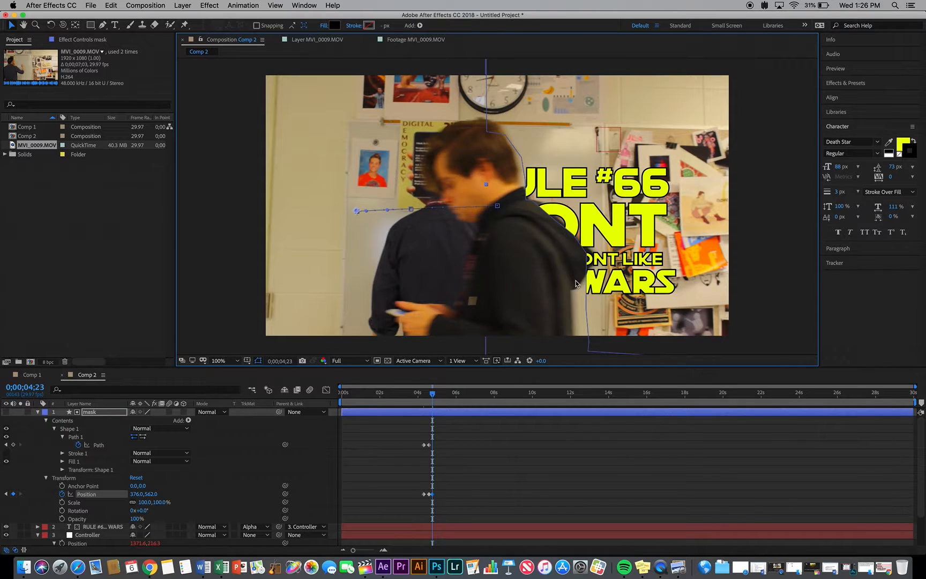
At 0;00;04;23, reshape the mask path's points along the passing person's lower back
left_click(96, 428)
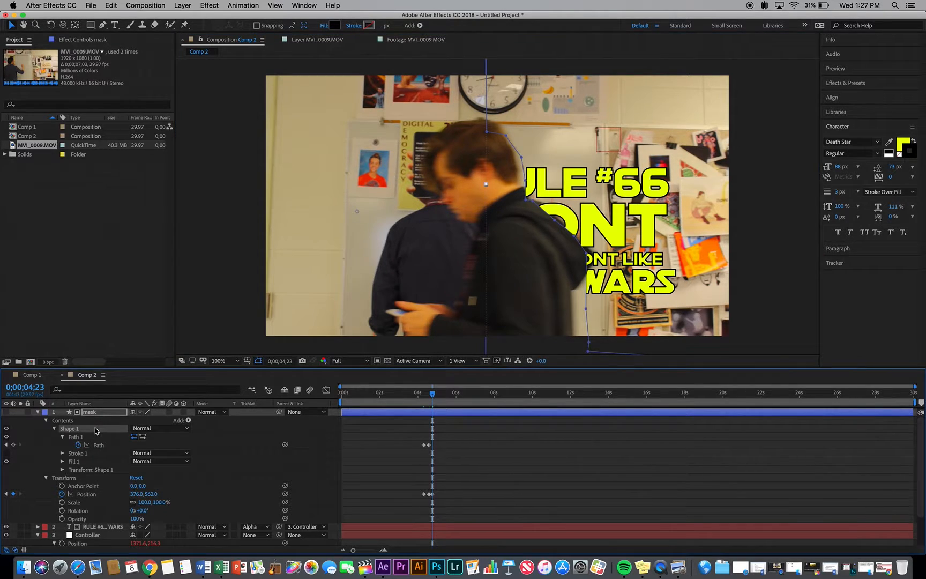
left_click_drag(586, 308, 571, 292)
left_click_drag(586, 253, 593, 256)
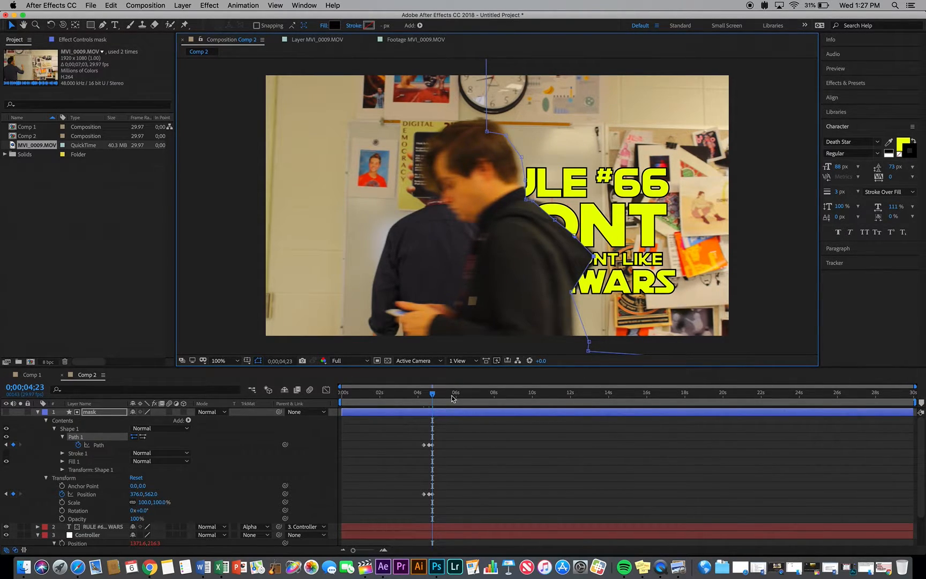
At 0;00;05;04, move the mask layer to about -94, 578 so its edge follows the passing person and uncovers the whole text
left_click_drag(434, 396, 440, 396)
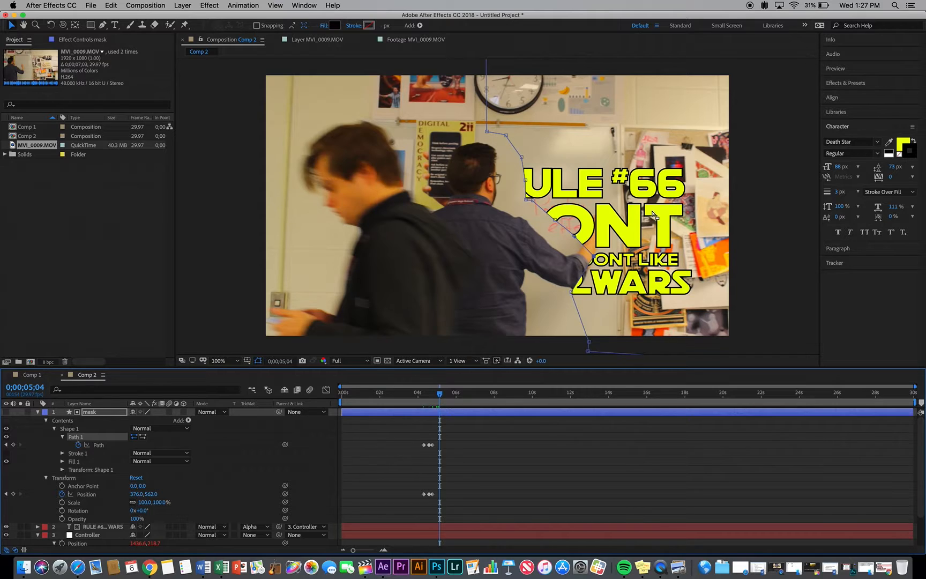
left_click(100, 414)
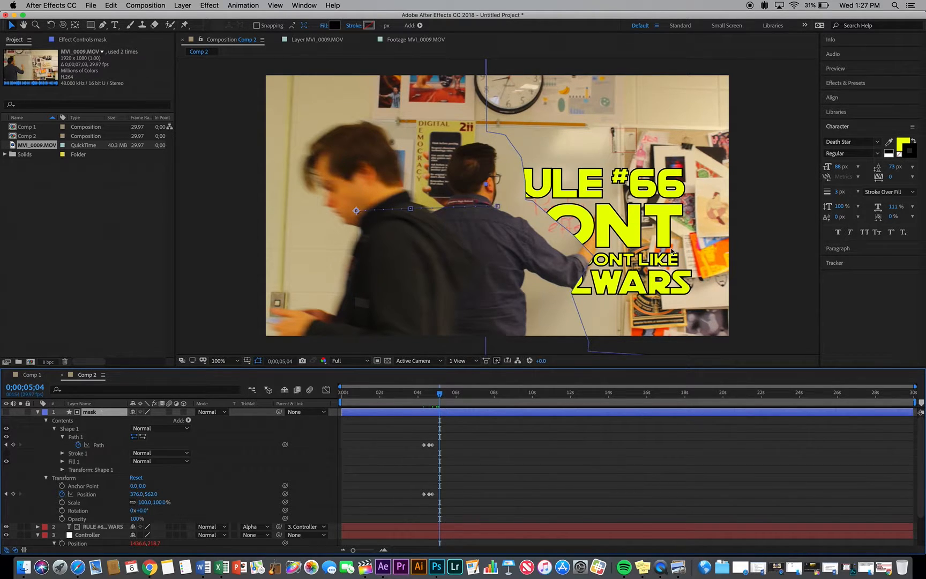
left_click_drag(761, 217, 648, 224)
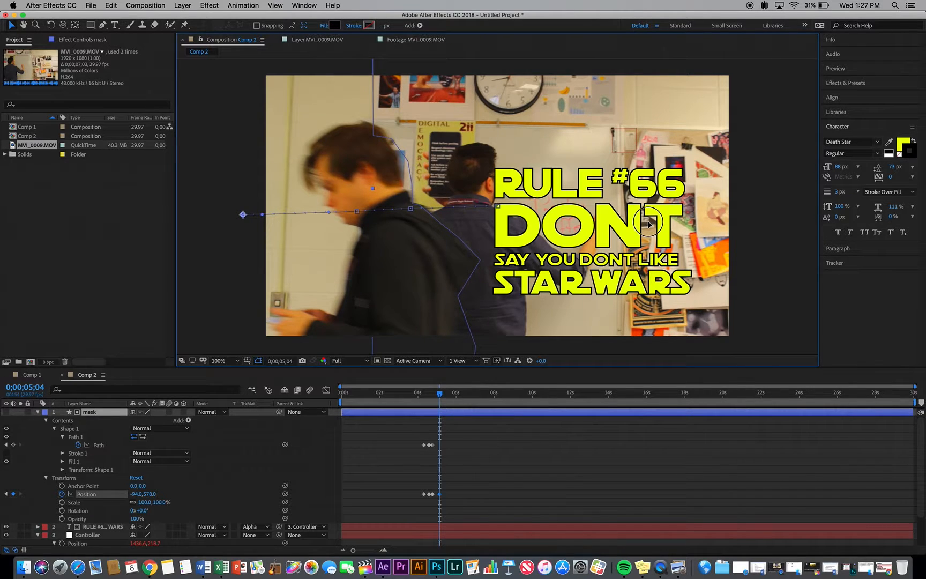
Enable motion blur for the composition and for the mask layer
mouse_move(440, 394)
left_mouse_down()
mouse_move(451, 394)
mouse_move(394, 394)
mouse_move(442, 399)
left_mouse_up()
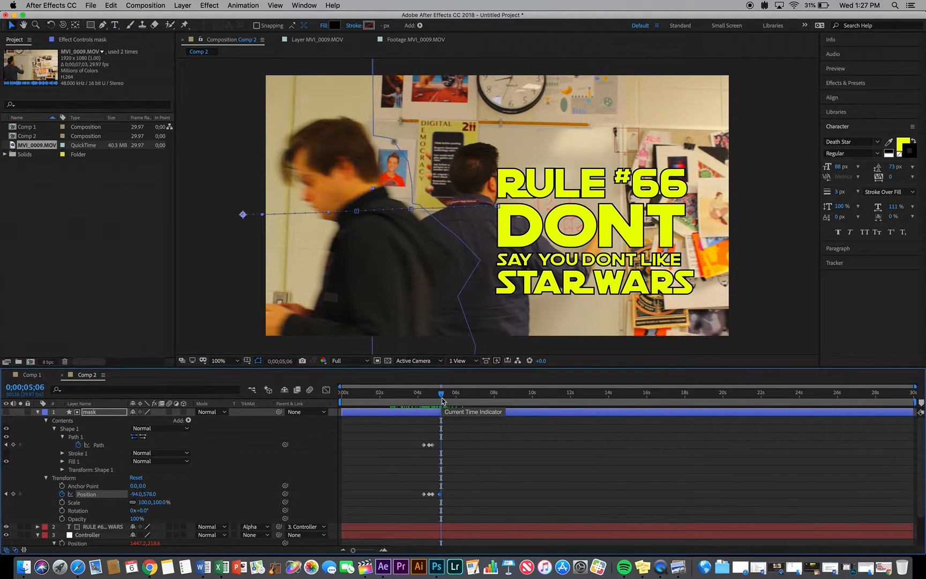
left_click(311, 390)
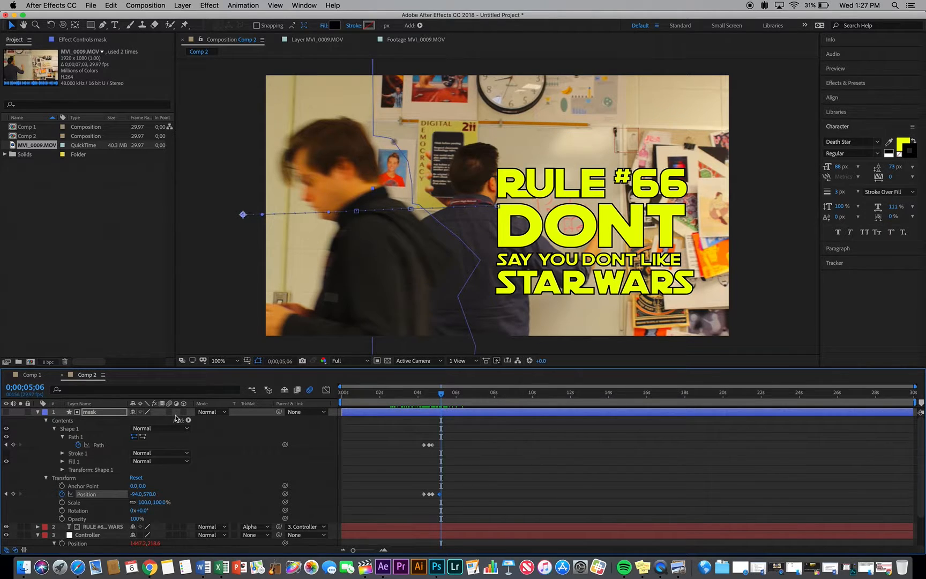
End the work area at 0;00;06;04 and preview the composition from the start
left_click_drag(400, 395, 459, 395)
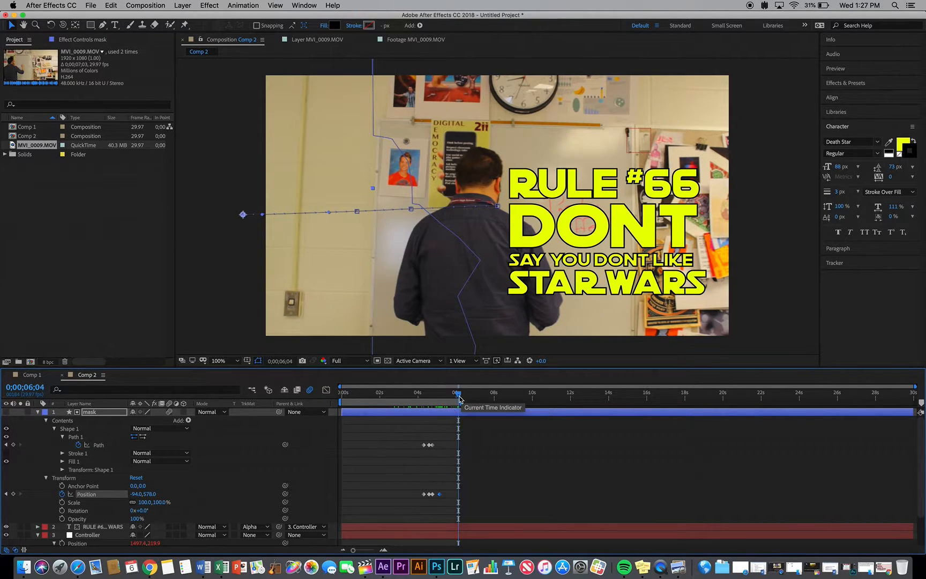
left_click_drag(366, 394, 334, 393)
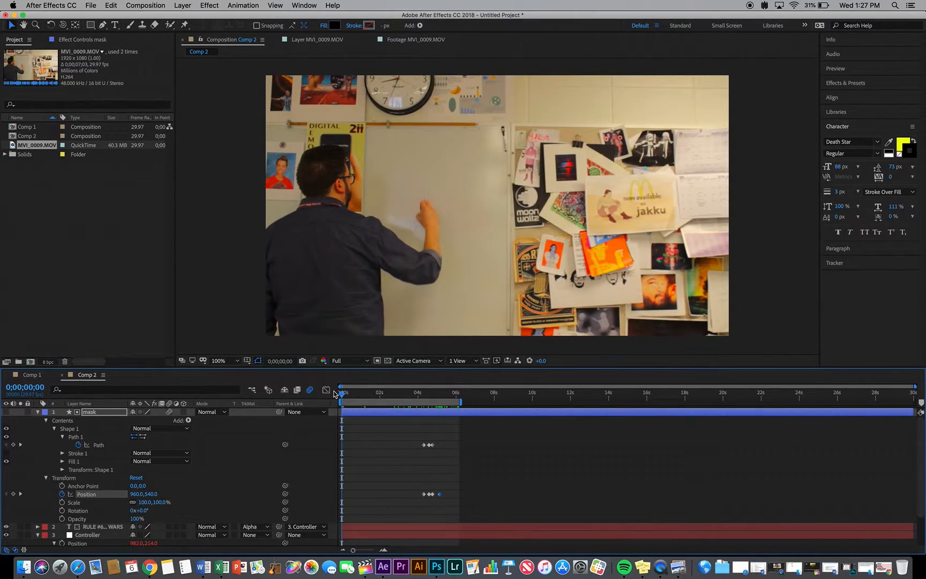
key("space")
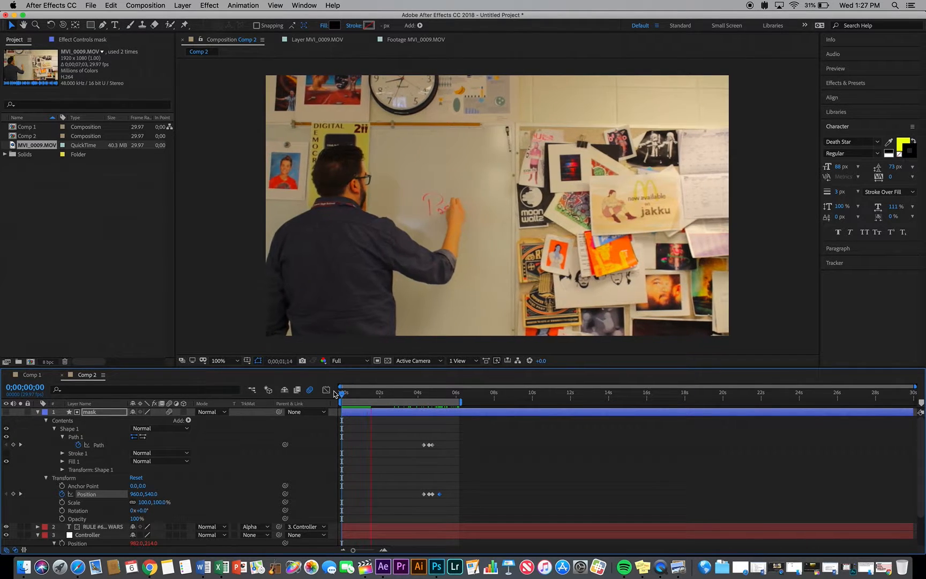